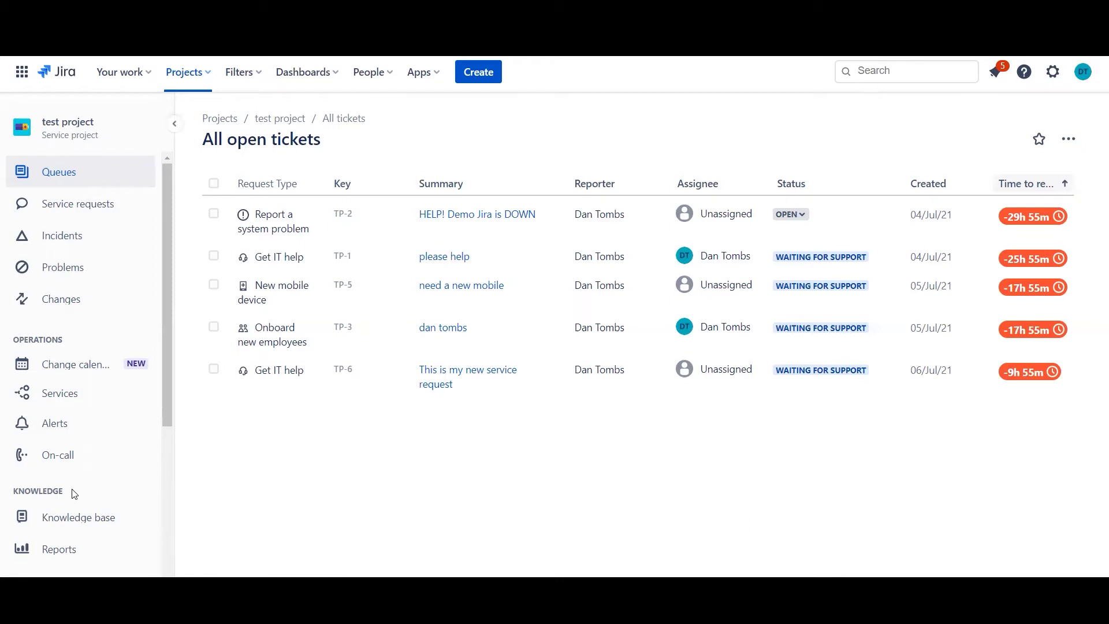
Go to Project settings and open the Forms page showing the New Hire Form - Showcase
{"action": "scroll", "coordinate": [74, 494], "scroll_direction": "down", "scroll_amount": 5}
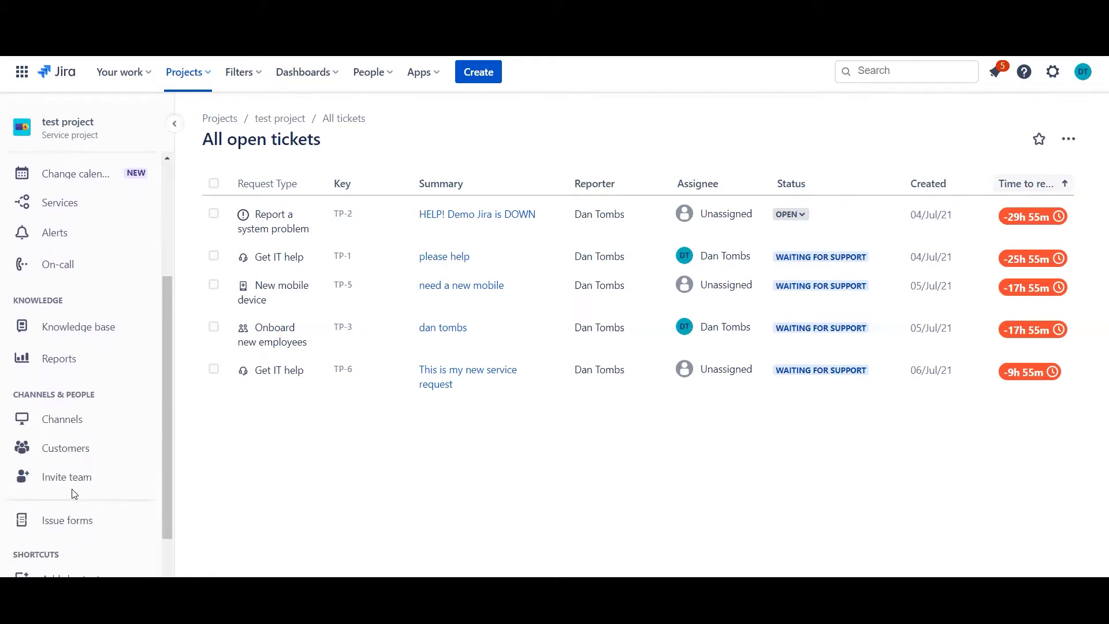
{"action": "scroll", "coordinate": [74, 494], "scroll_direction": "down", "scroll_amount": 1}
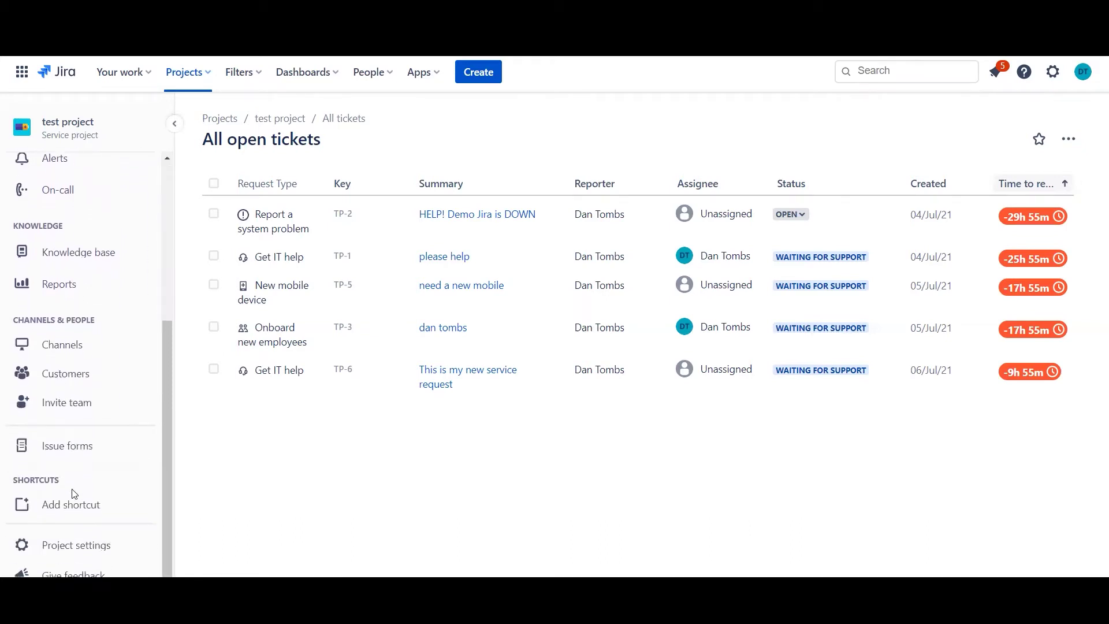
{"action": "left_click", "coordinate": [109, 545]}
{"action": "left_click_drag", "start_coordinate": [167, 310], "coordinate": [165, 539]}
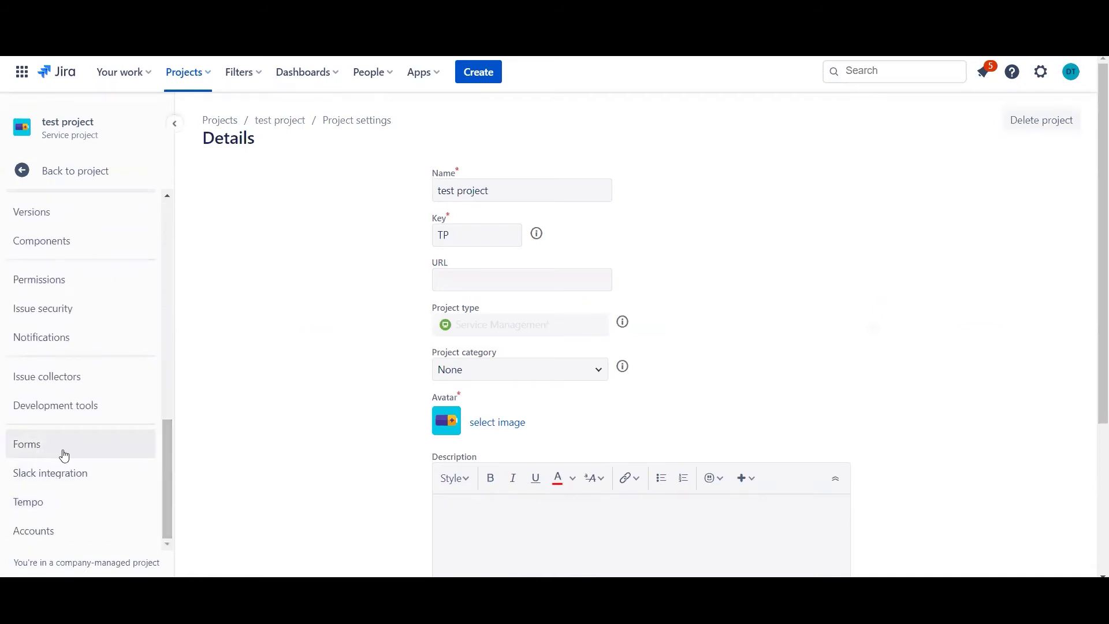
{"action": "left_click", "coordinate": [65, 452]}
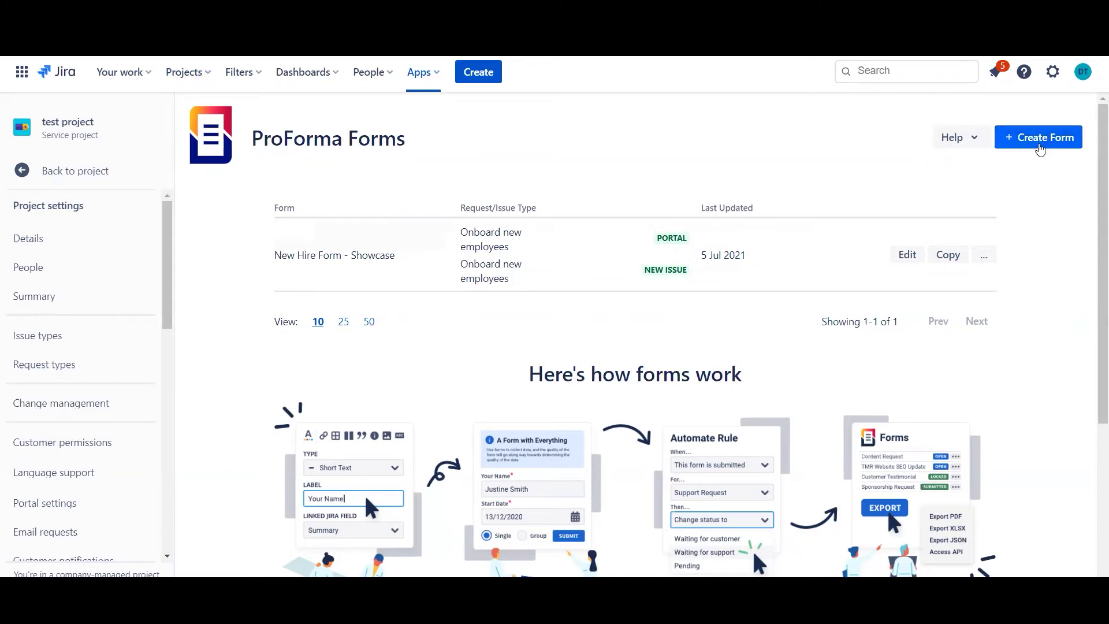
Create a new form and rename it 'New Hardware Request' in its settings
{"action": "left_click", "coordinate": [1040, 146]}
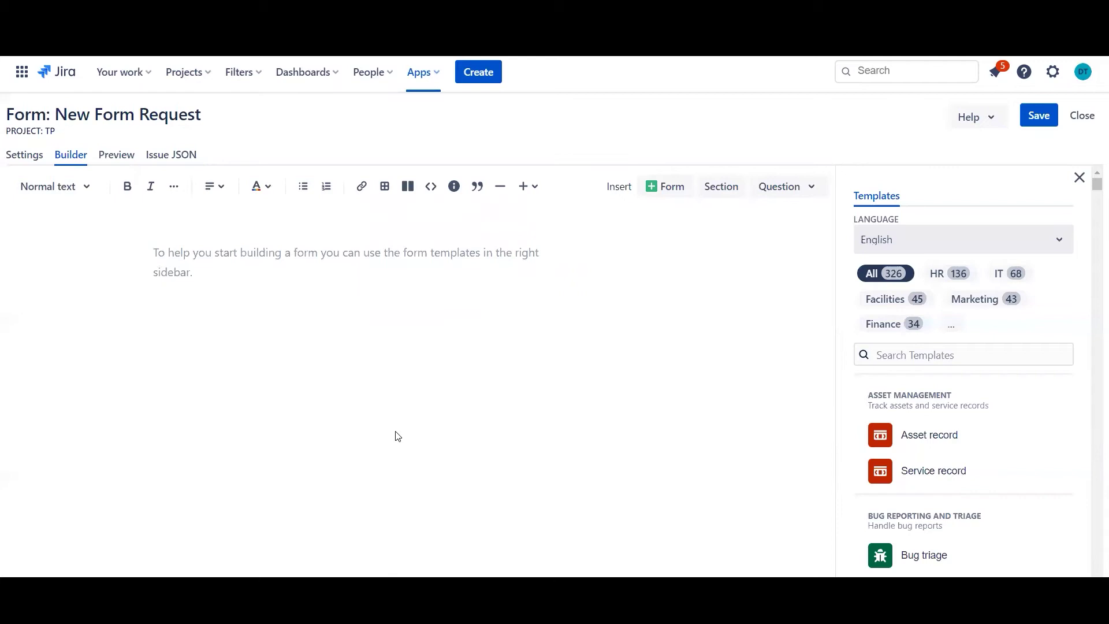
{"action": "left_click", "coordinate": [12, 154]}
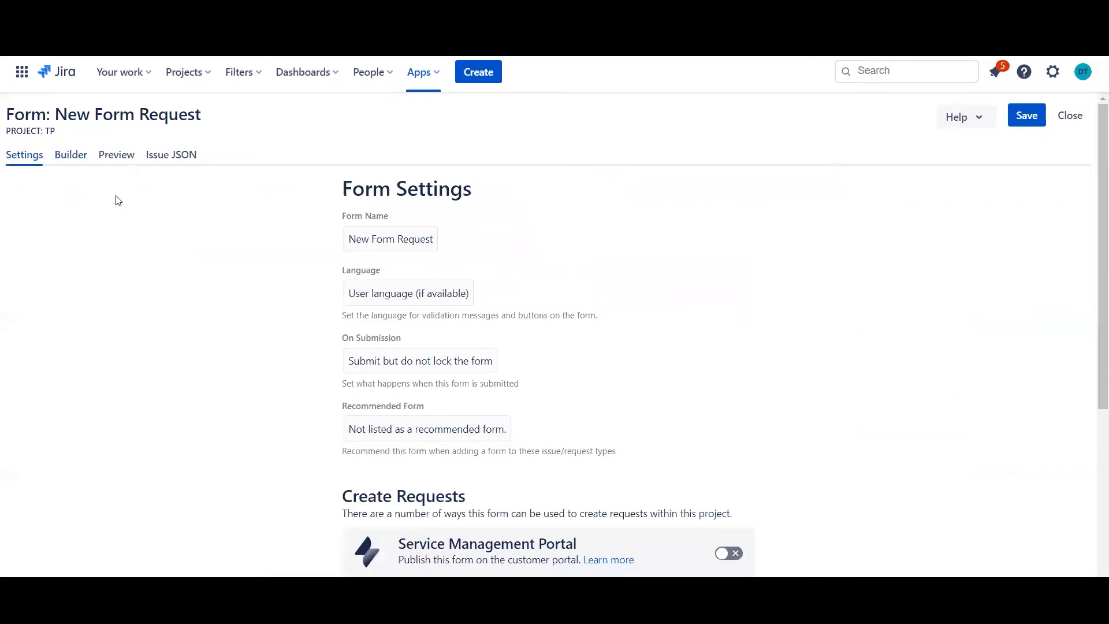
{"action": "left_click", "coordinate": [389, 239]}
{"action": "double_click", "coordinate": [389, 239]}
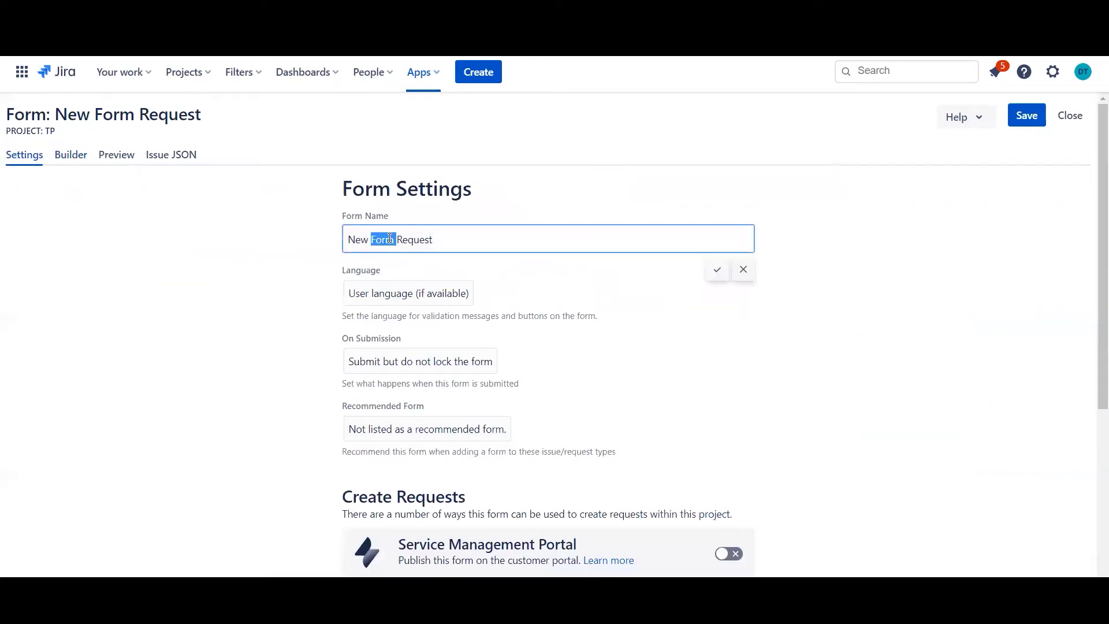
{"action": "type", "text": "Hardware"}
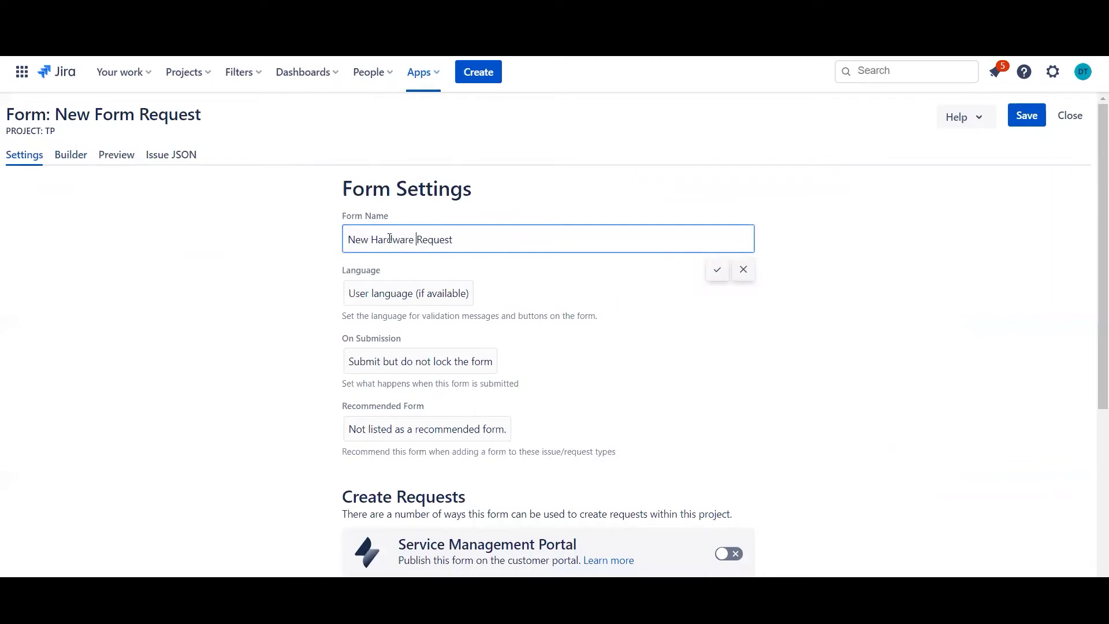
{"action": "key", "text": "Return"}
Publish the form on the Service Management Portal for the Request new hardware request type
{"action": "scroll", "coordinate": [281, 492], "scroll_direction": "down", "scroll_amount": 1}
{"action": "scroll", "coordinate": [281, 493], "scroll_direction": "down", "scroll_amount": 3}
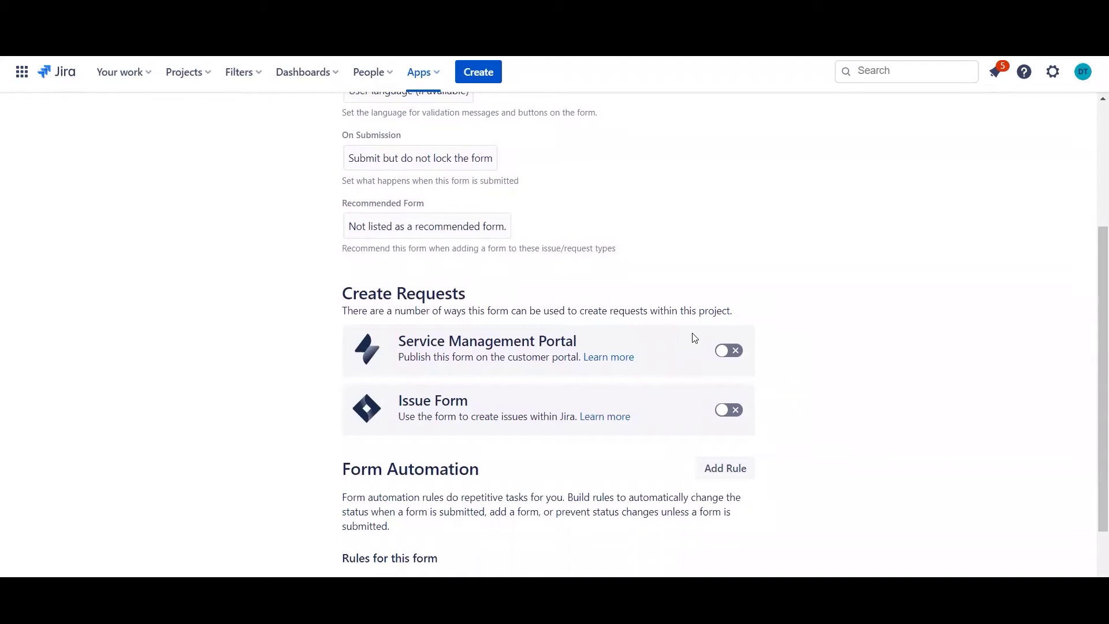
{"action": "left_click", "coordinate": [728, 350]}
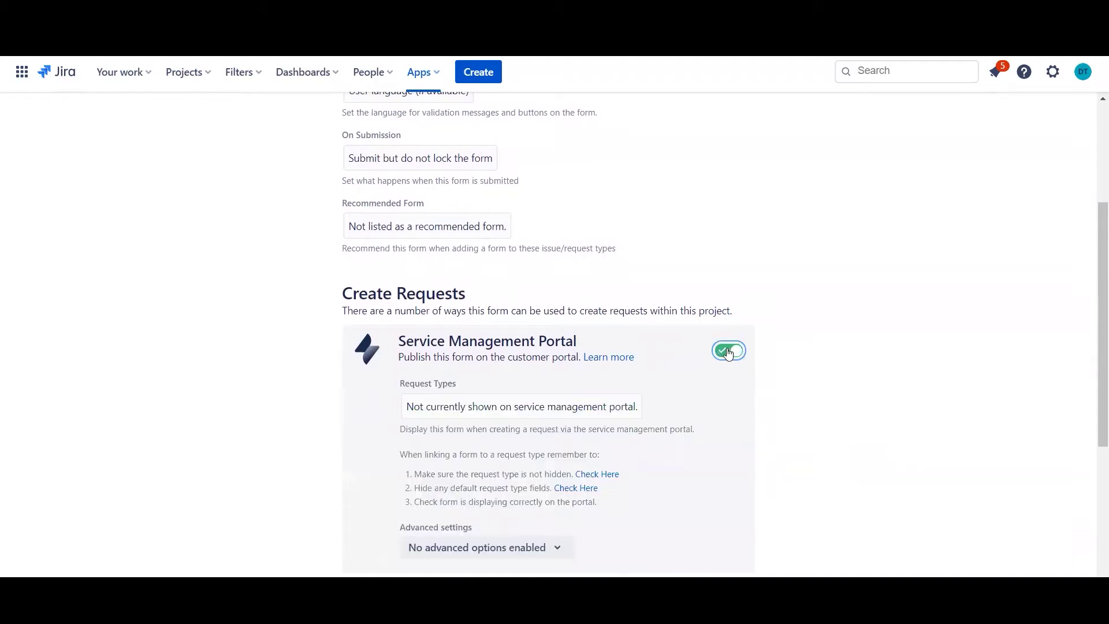
{"action": "left_click", "coordinate": [507, 415]}
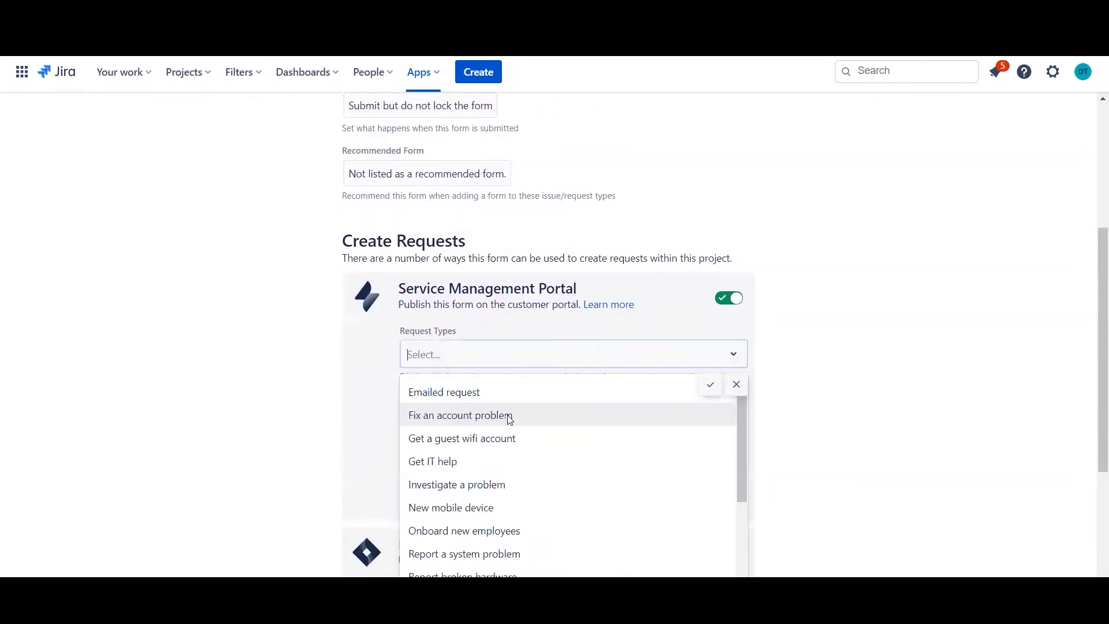
{"action": "left_click", "coordinate": [509, 416]}
{"action": "left_click", "coordinate": [509, 354]}
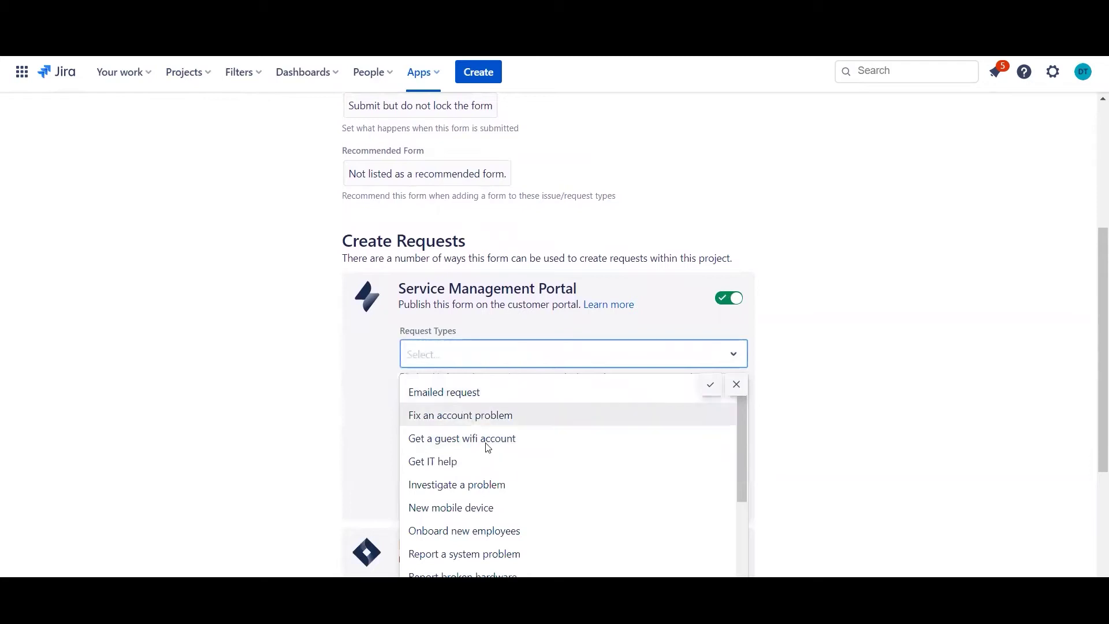
{"action": "scroll", "coordinate": [486, 462], "scroll_direction": "down", "scroll_amount": 1}
{"action": "scroll", "coordinate": [485, 471], "scroll_direction": "down", "scroll_amount": 2}
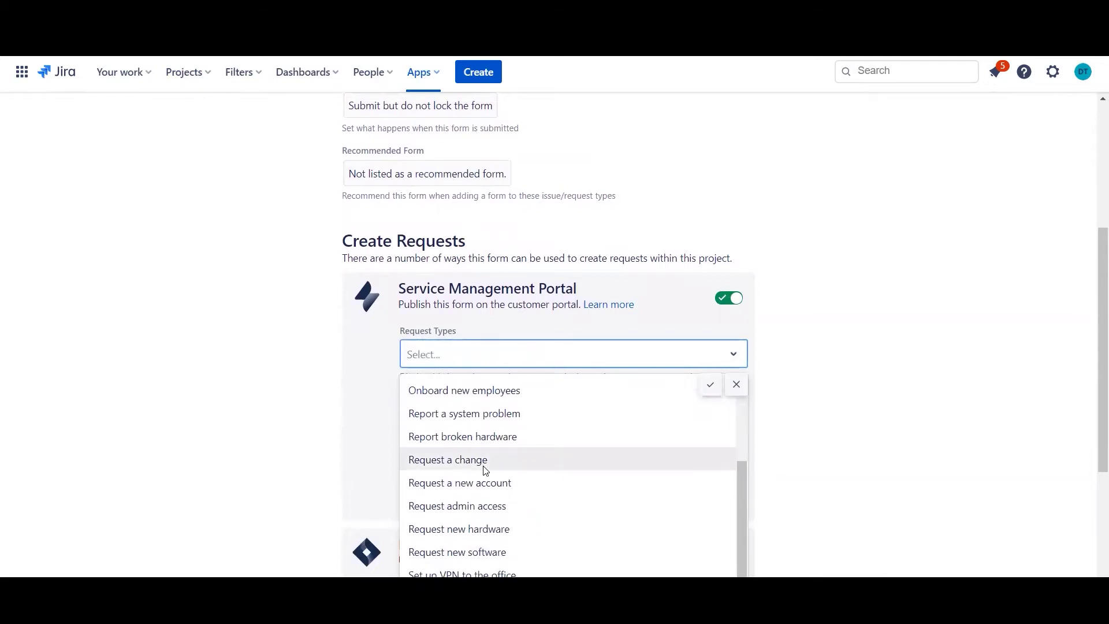
{"action": "left_click", "coordinate": [478, 529]}
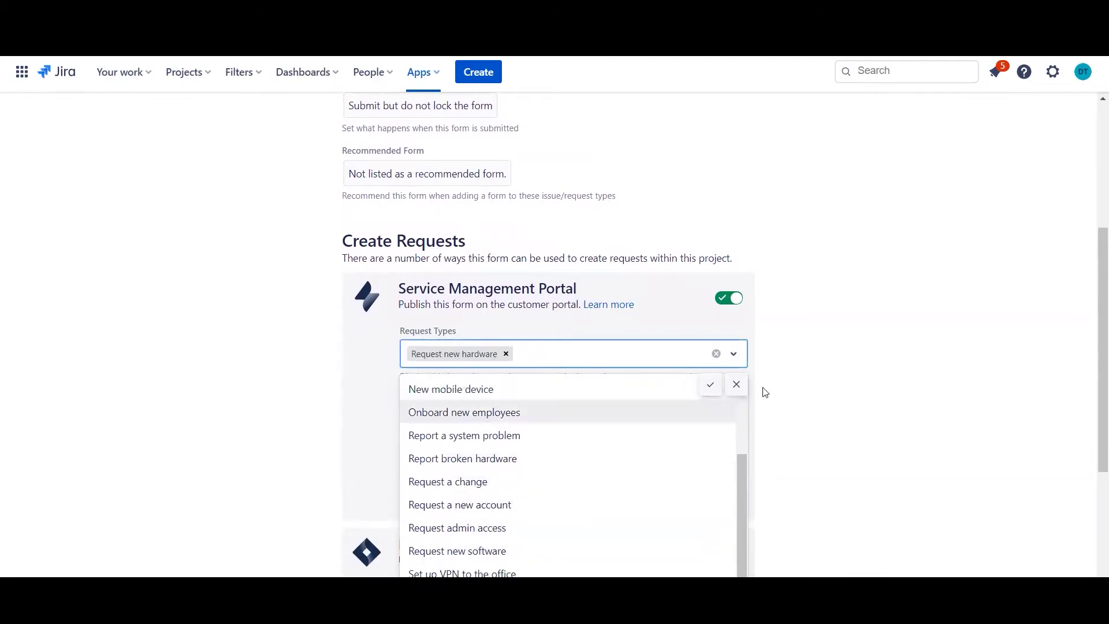
{"action": "left_click", "coordinate": [711, 384]}
{"action": "scroll", "coordinate": [385, 462], "scroll_direction": "up", "scroll_amount": 5}
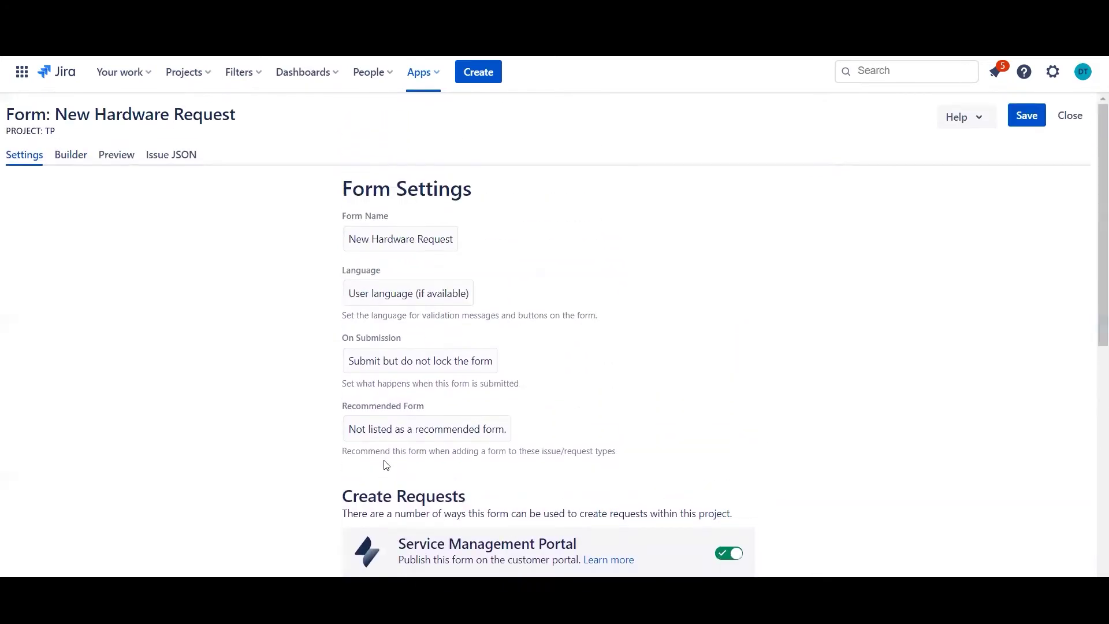
In the Builder, search the templates for 'hardware', then clear the search
{"action": "left_click", "coordinate": [70, 156]}
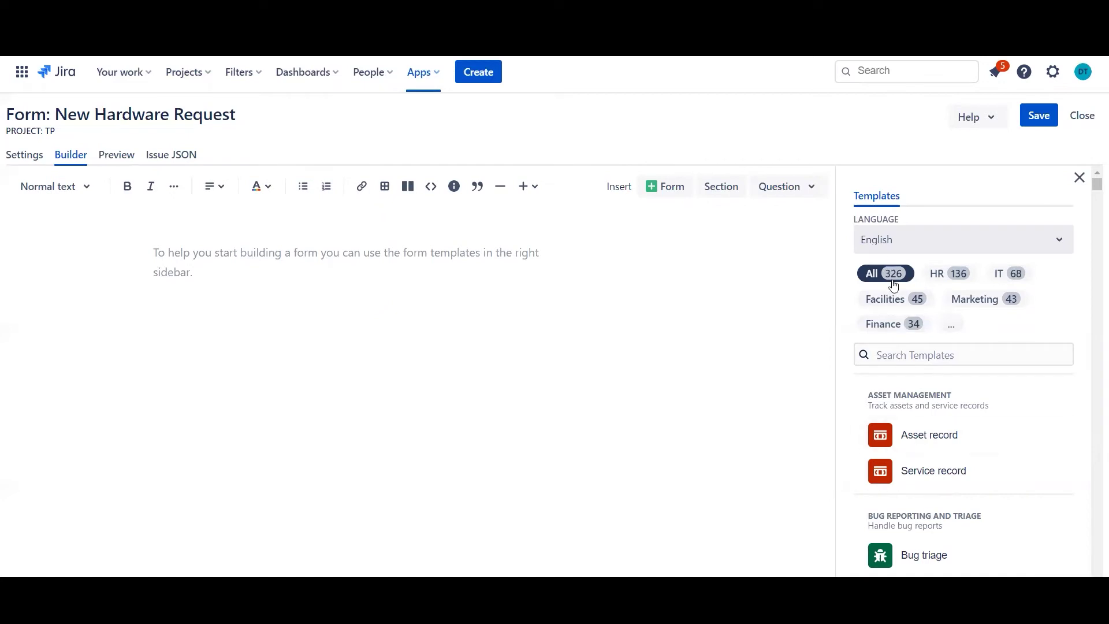
{"action": "left_click", "coordinate": [931, 353]}
{"action": "type", "text": "hardw"}
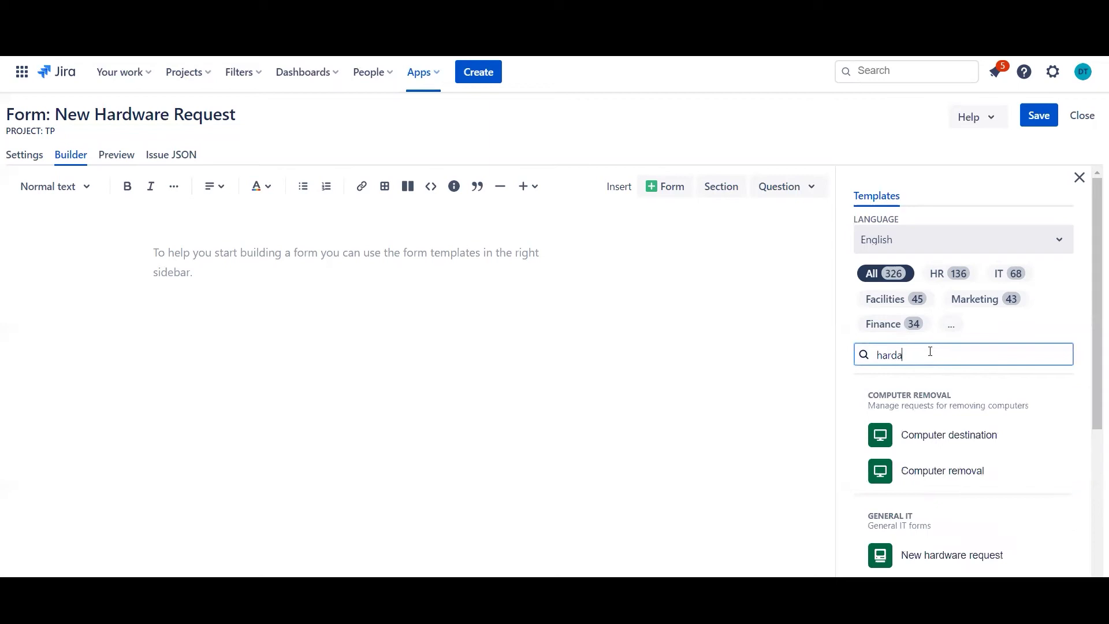
{"action": "type", "text": "are"}
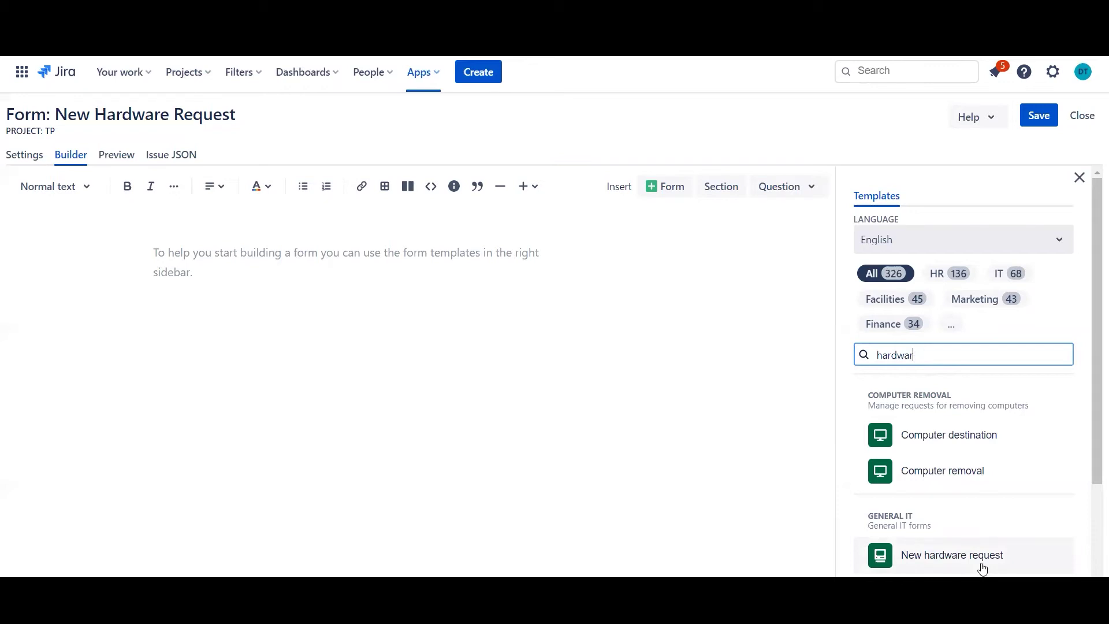
{"action": "key", "text": "BackSpace"}
{"action": "key", "text": "BackSpace"}
{"action": "key", "text": "BackSpace"}
{"action": "key", "text": "BackSpace"}
{"action": "key", "text": "BackSpace"}
{"action": "key", "text": "BackSpace"}
{"action": "key", "text": "BackSpace"}
{"action": "left_click", "coordinate": [428, 463]}
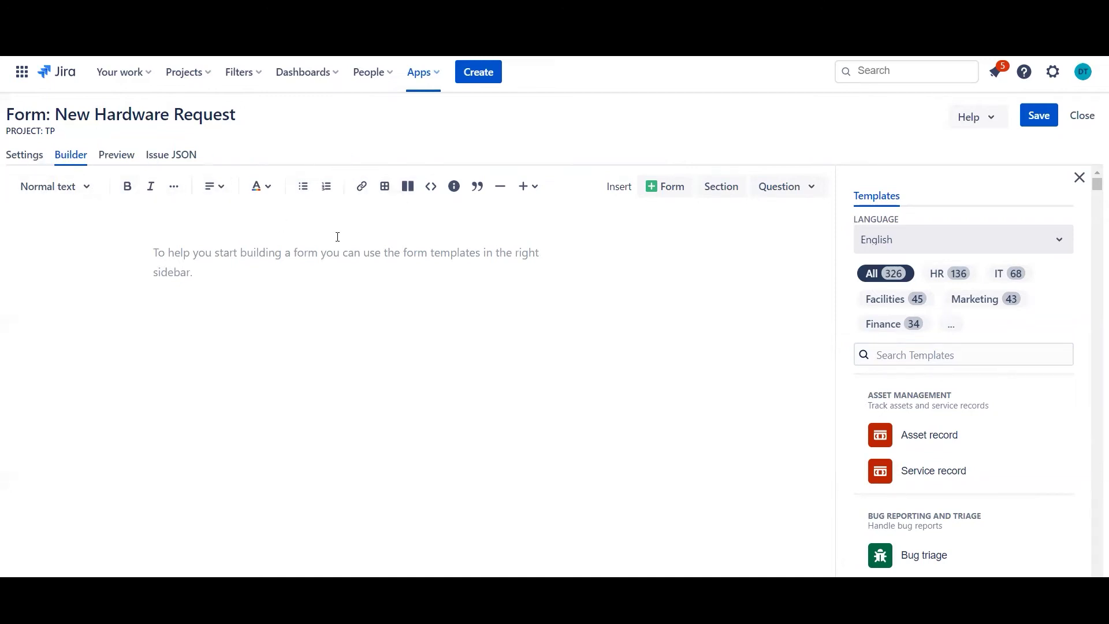
Insert a section, then add an 'Introduction' Heading 1 and the line 'Provide some description of the forms here'
{"action": "left_click", "coordinate": [711, 189]}
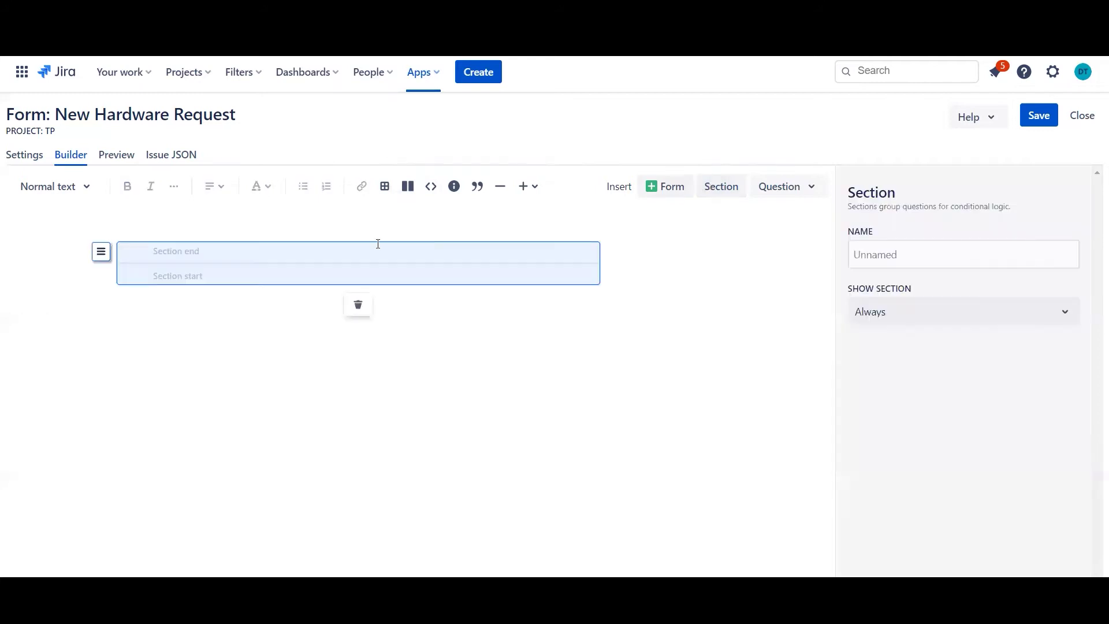
{"action": "left_click", "coordinate": [260, 341]}
{"action": "left_click", "coordinate": [60, 193]}
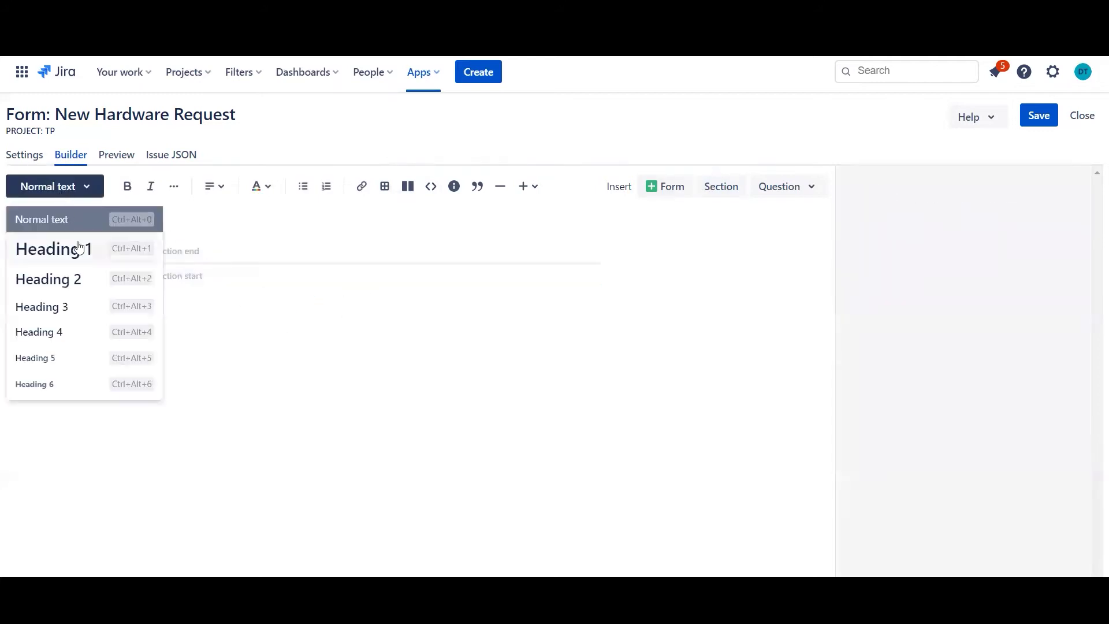
{"action": "left_click", "coordinate": [81, 247]}
{"action": "type", "text": "Introduction"}
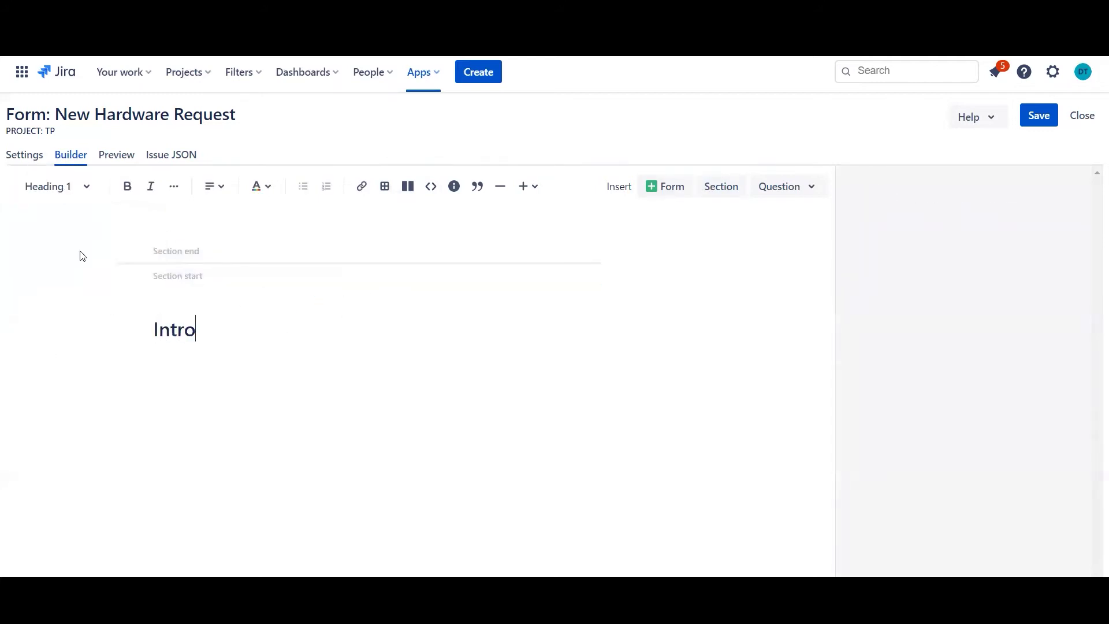
{"action": "key", "text": "Return"}
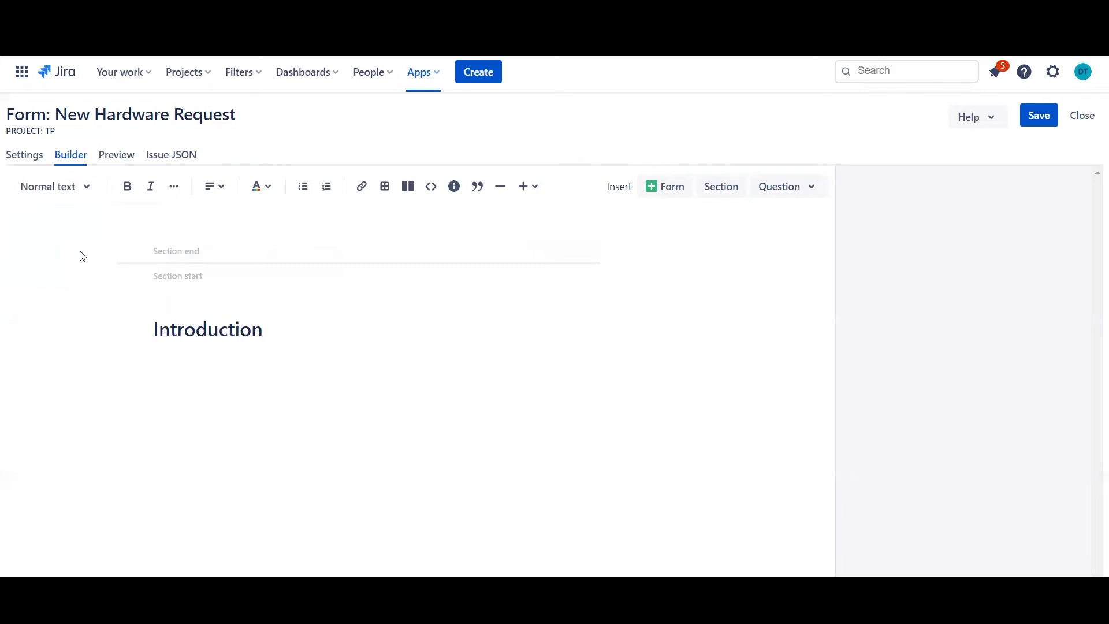
{"action": "type", "text": "Provide some description of the "}
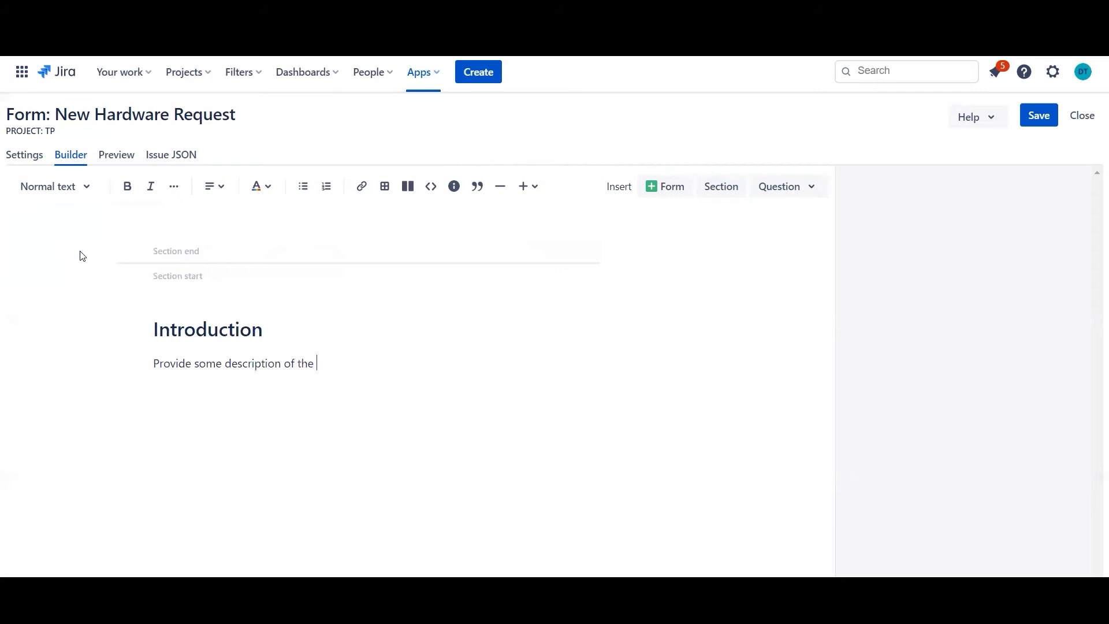
{"action": "type", "text": "forms here"}
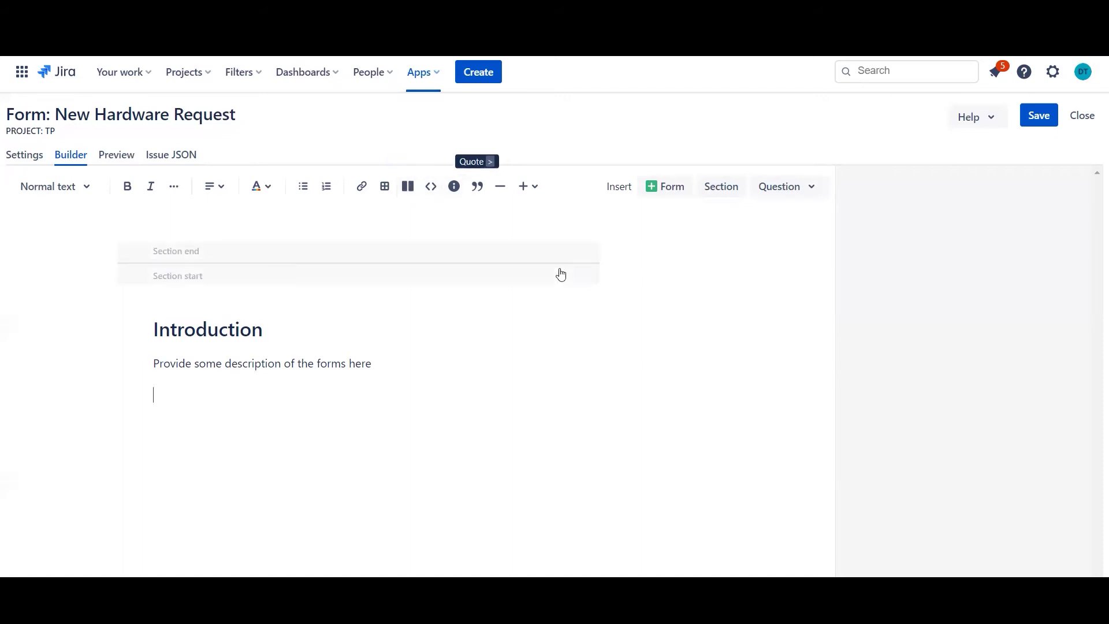
{"action": "left_click", "coordinate": [775, 186]}
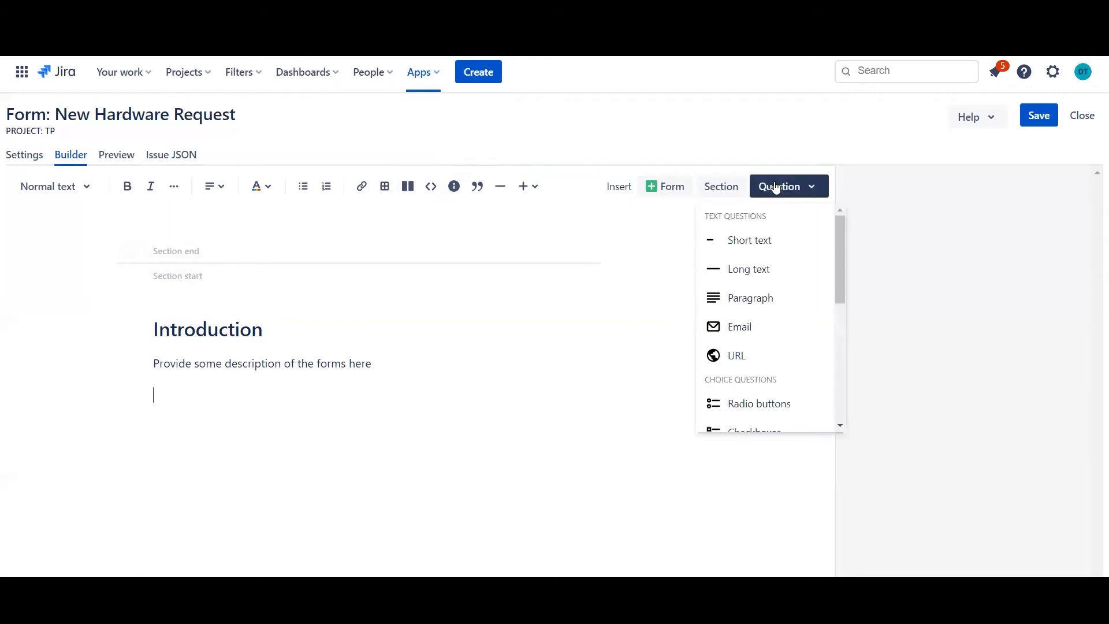
Add a required 'Justification' paragraph question, described 'Why they may need additional equipment', linked to Description
{"action": "left_click", "coordinate": [763, 305]}
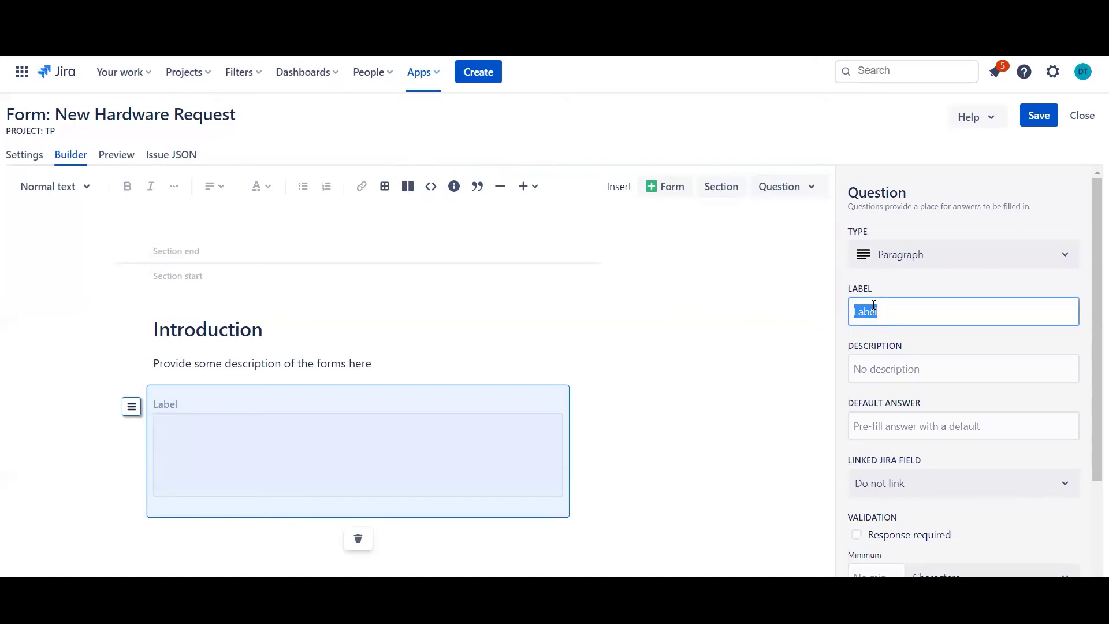
{"action": "type", "text": "Justification"}
{"action": "left_click", "coordinate": [890, 368]}
{"action": "type", "text": "Why they m"}
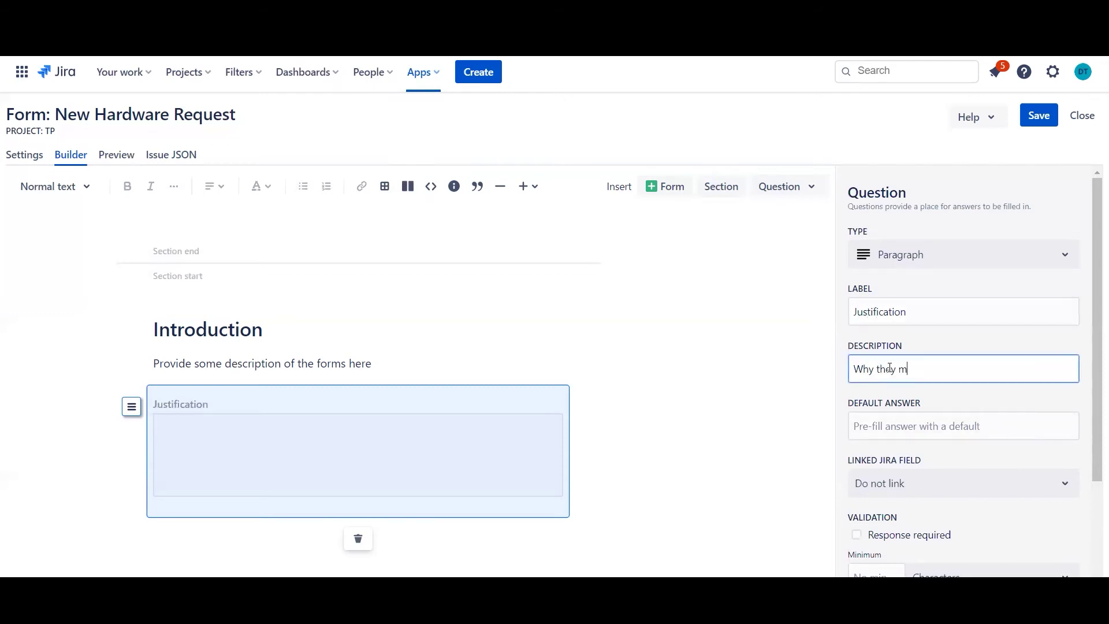
{"action": "type", "text": "ay need additio"}
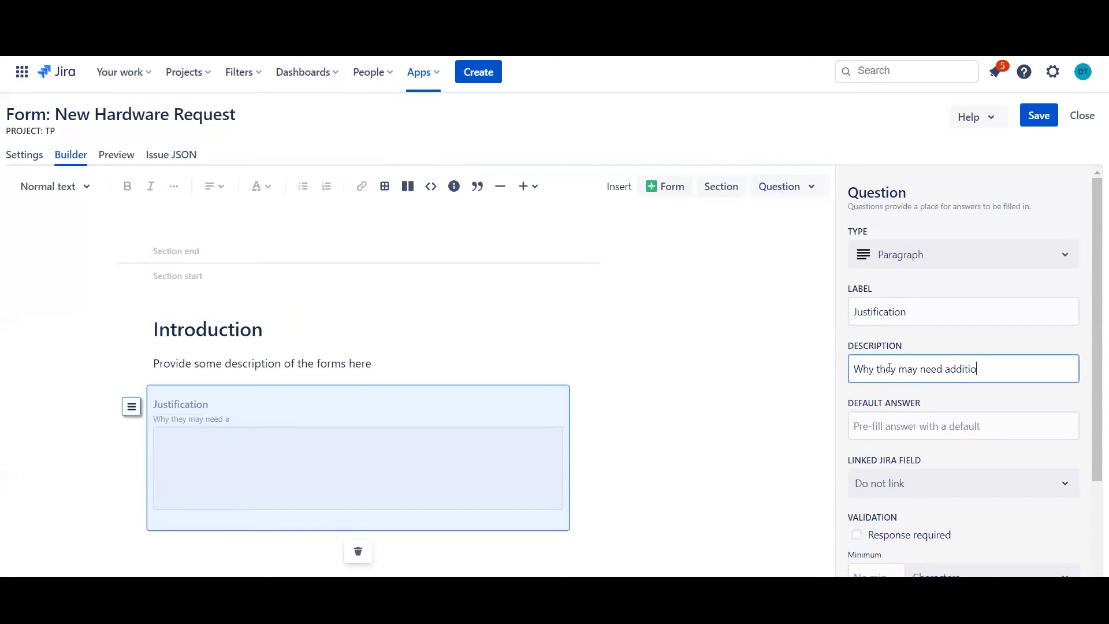
{"action": "type", "text": "nal equipment"}
{"action": "left_click", "coordinate": [751, 456]}
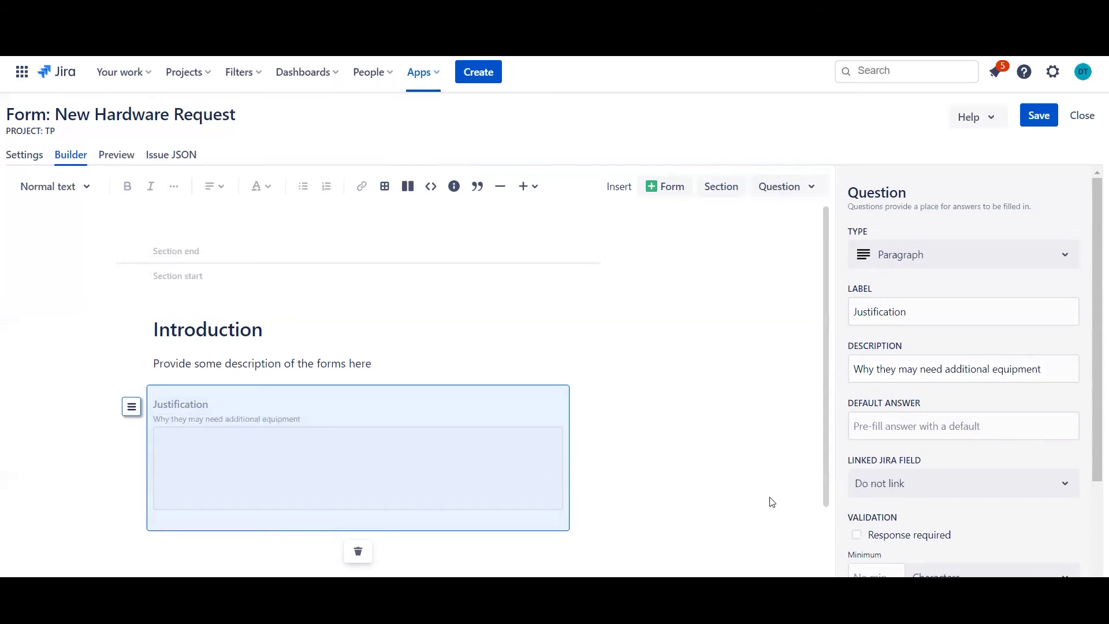
{"action": "left_click", "coordinate": [898, 540]}
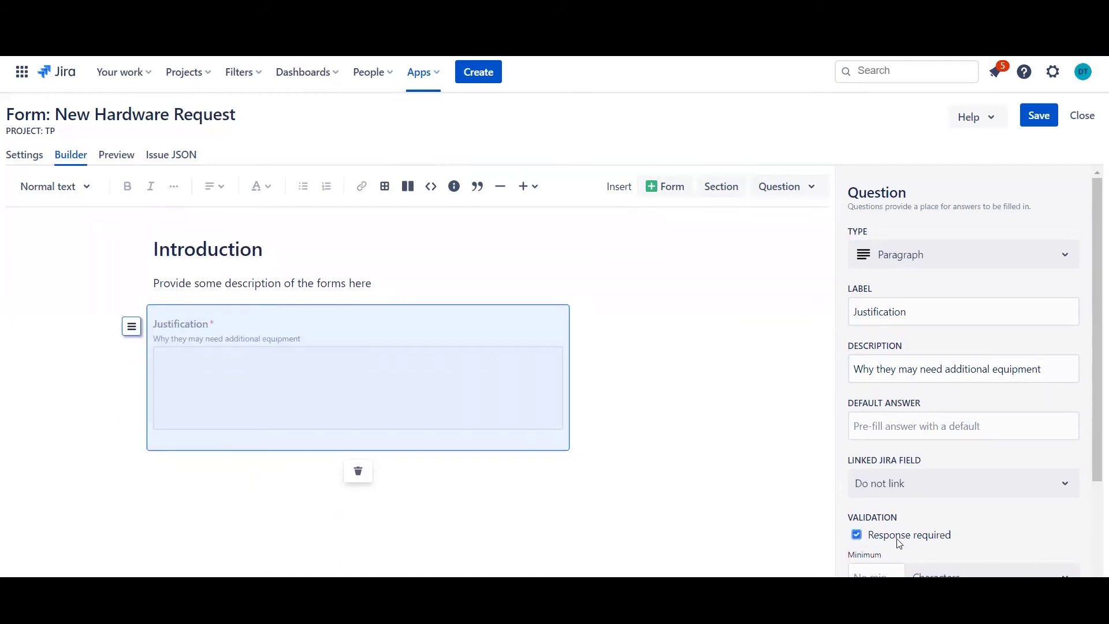
{"action": "left_click", "coordinate": [926, 490]}
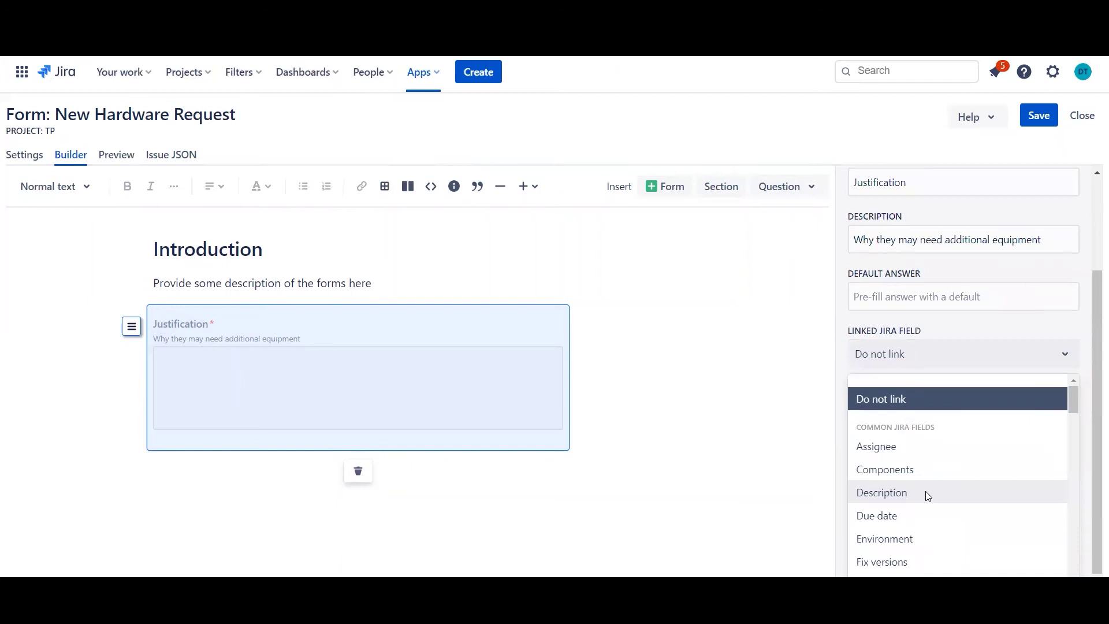
{"action": "left_click", "coordinate": [926, 493]}
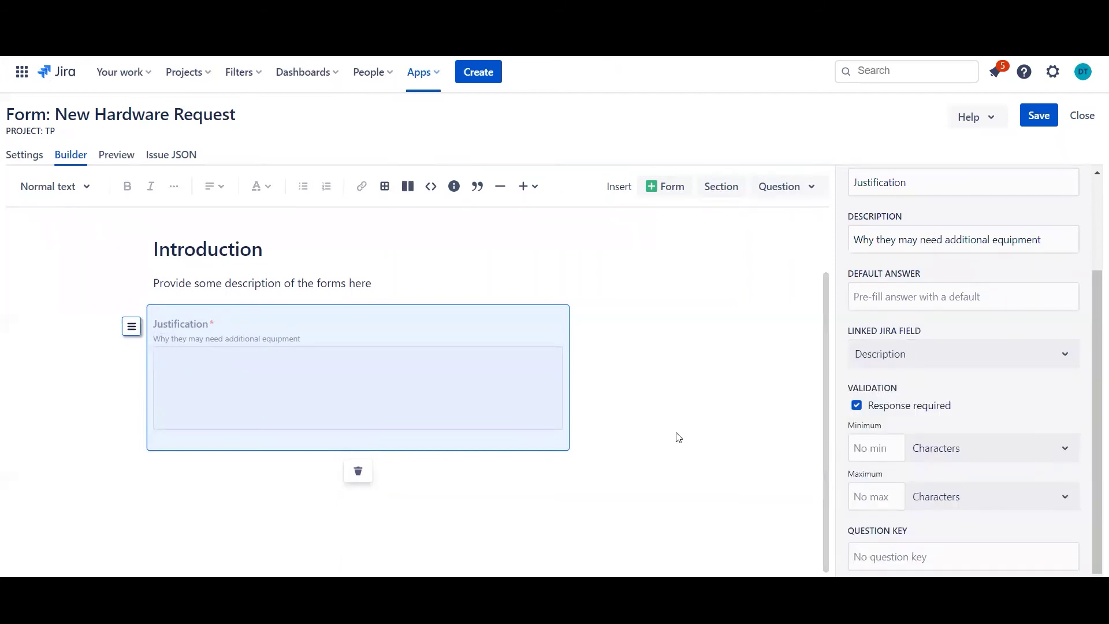
{"action": "left_click", "coordinate": [425, 512]}
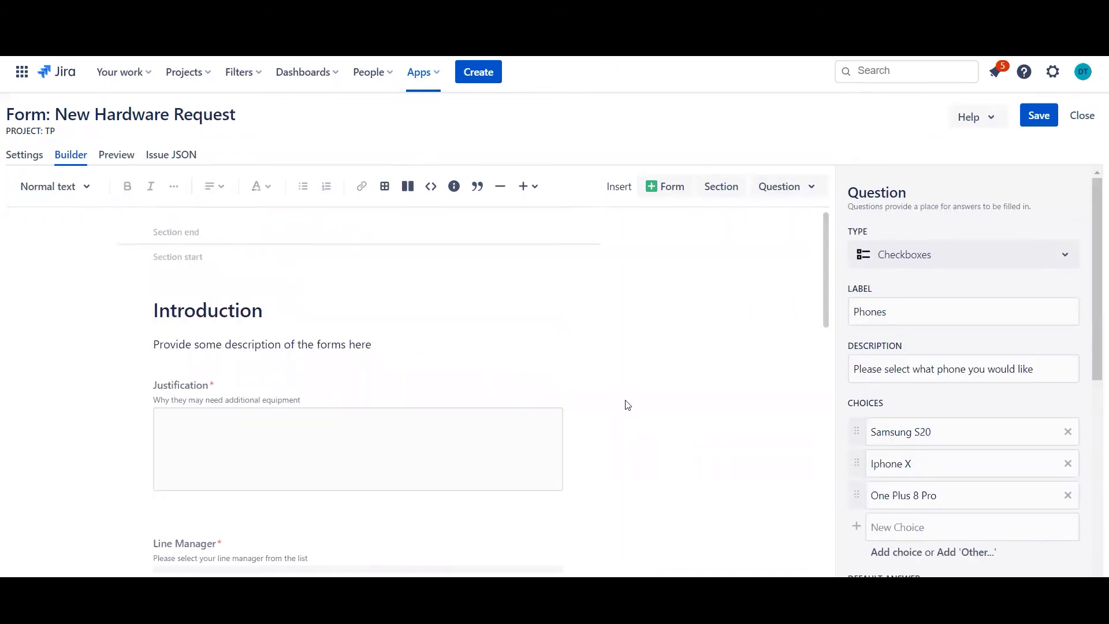
Inspect the Justification, Line Manager and Department questions, checking Department's choices IT, Sales, HR and Marketing
{"action": "left_click", "coordinate": [514, 426]}
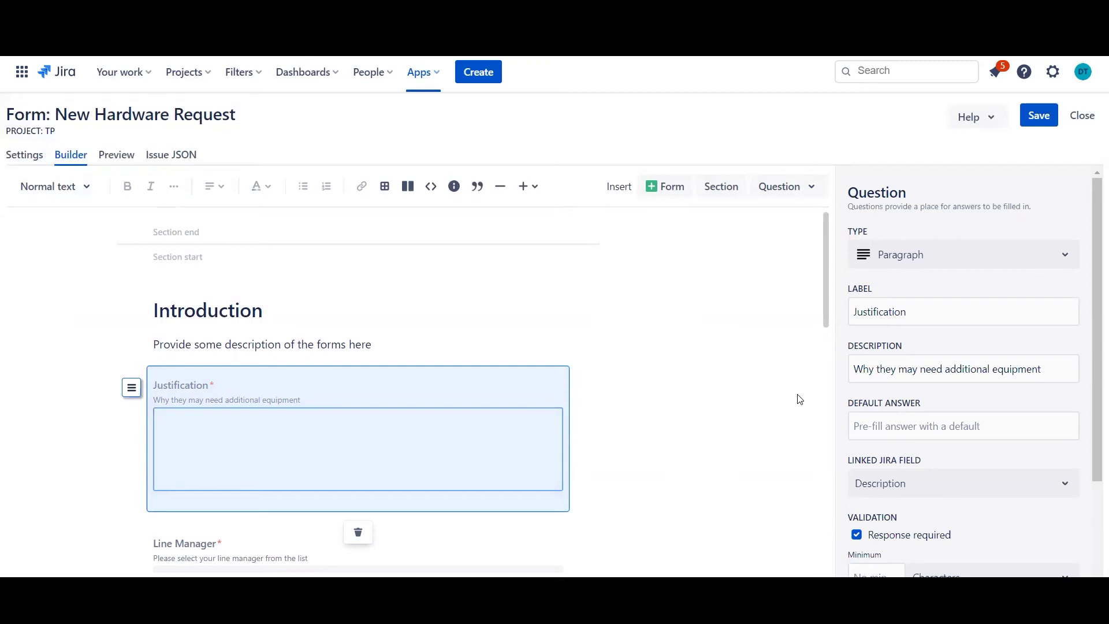
{"action": "scroll", "coordinate": [798, 396], "scroll_direction": "down", "scroll_amount": 2}
{"action": "left_click", "coordinate": [523, 500]}
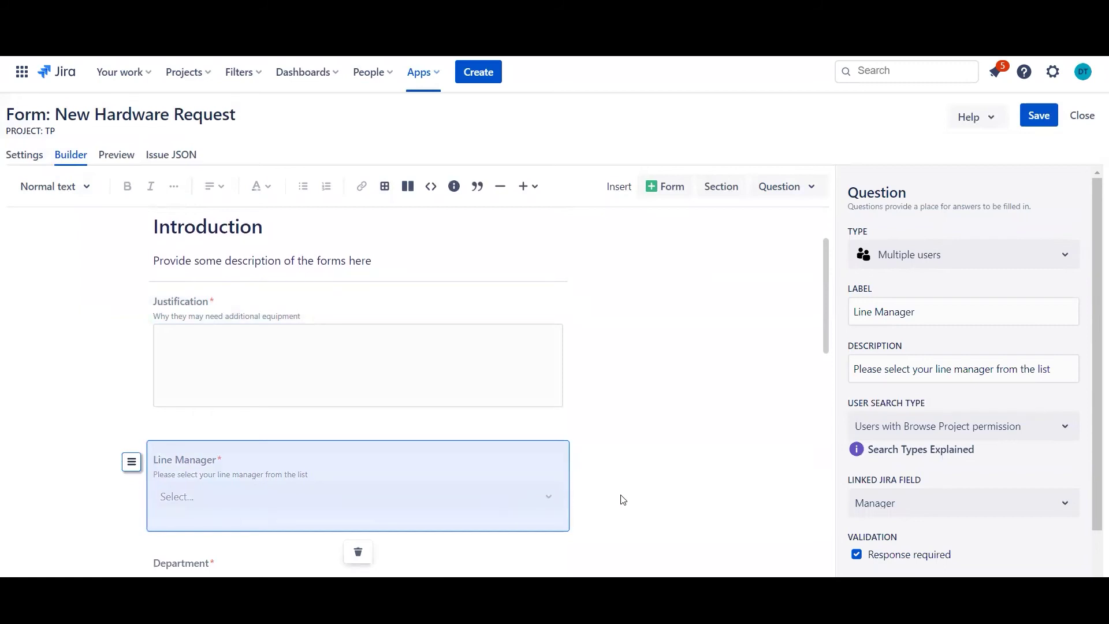
{"action": "scroll", "coordinate": [619, 498], "scroll_direction": "down", "scroll_amount": 3}
{"action": "left_click", "coordinate": [450, 431]}
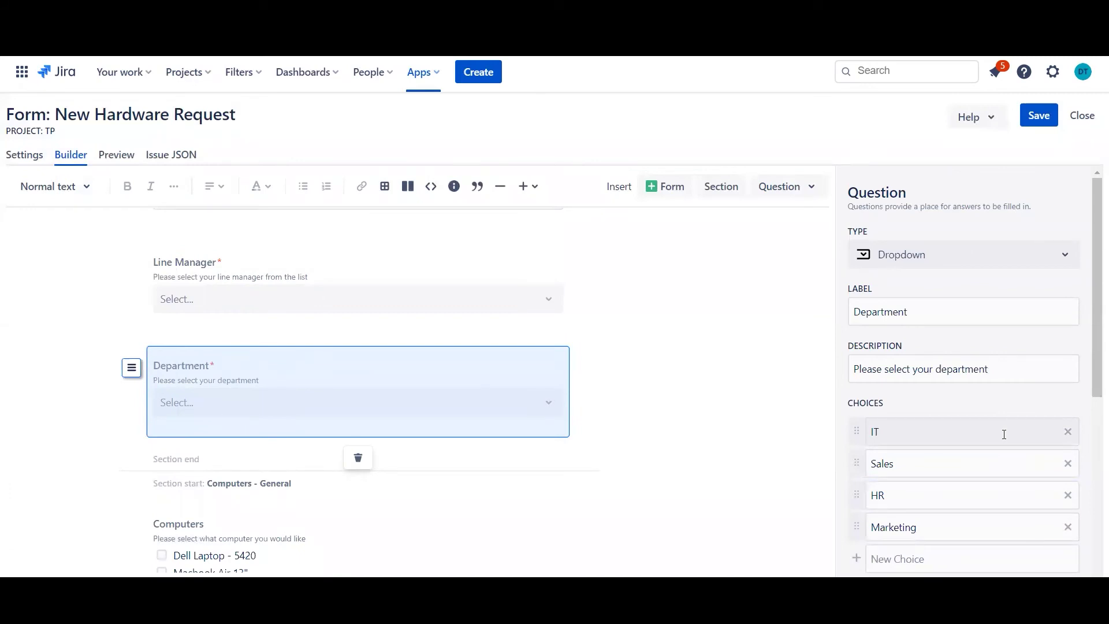
{"action": "scroll", "coordinate": [1004, 434], "scroll_direction": "down", "scroll_amount": 2}
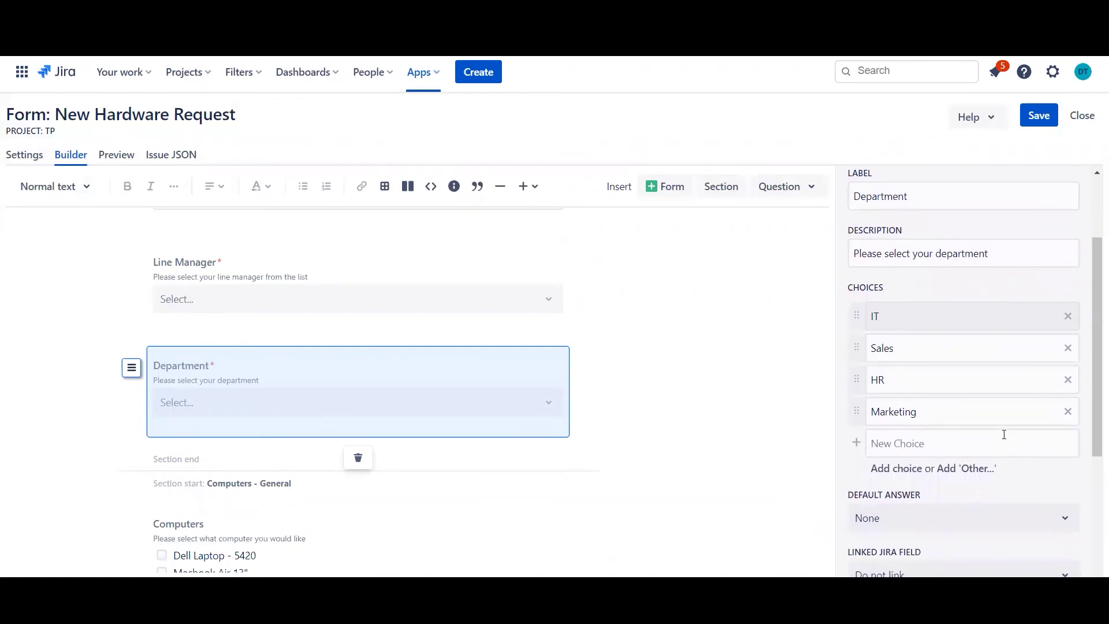
{"action": "scroll", "coordinate": [750, 458], "scroll_direction": "up", "scroll_amount": 1}
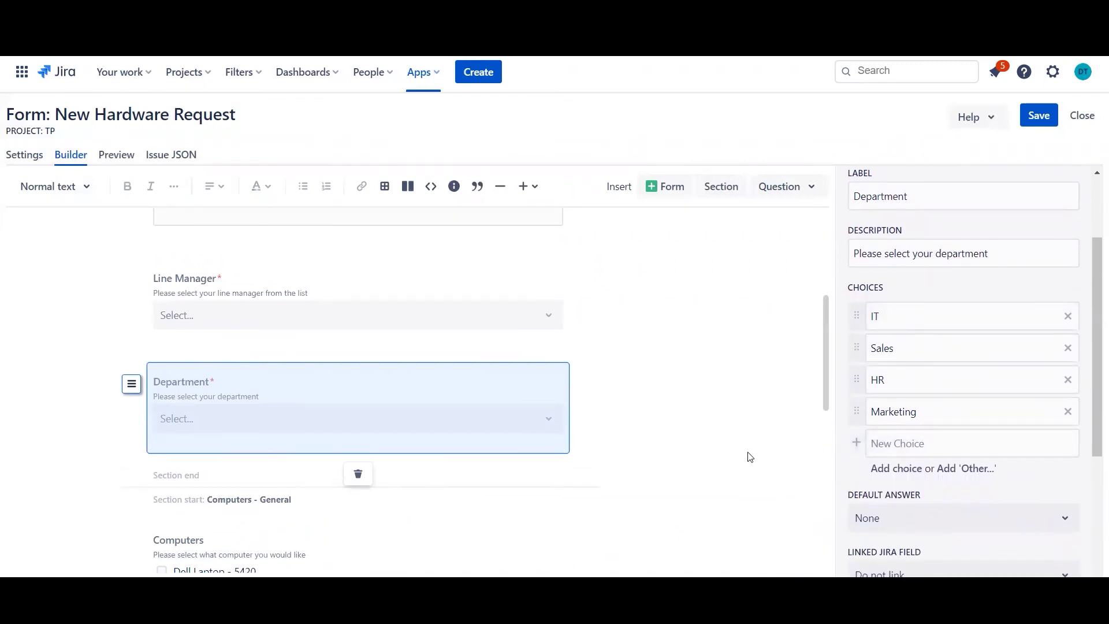
{"action": "right_click", "coordinate": [672, 462]}
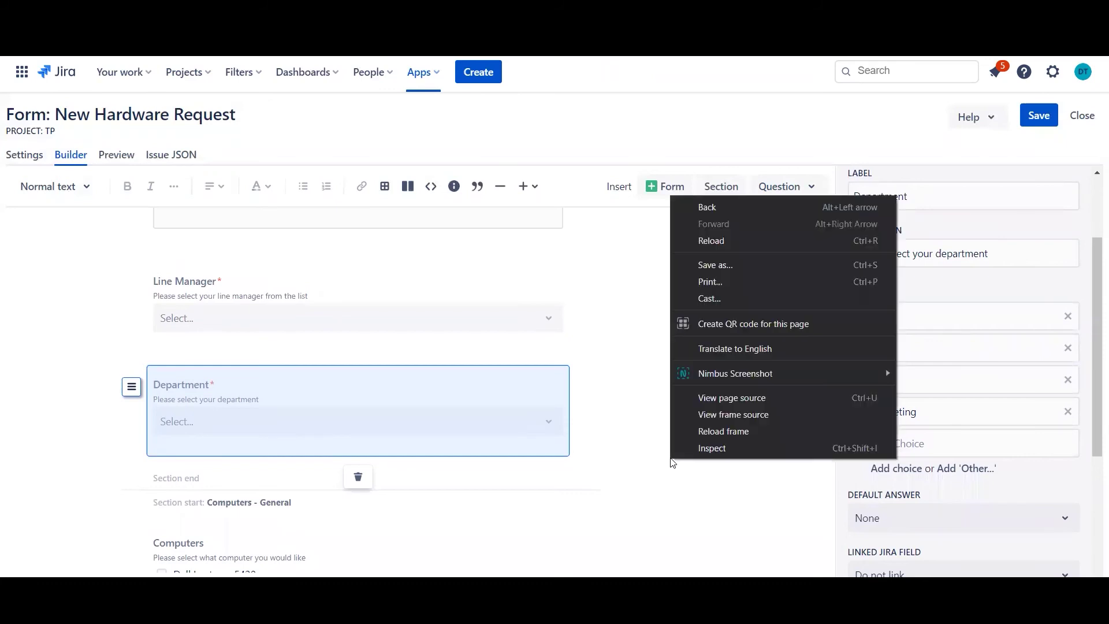
{"action": "left_click", "coordinate": [630, 493]}
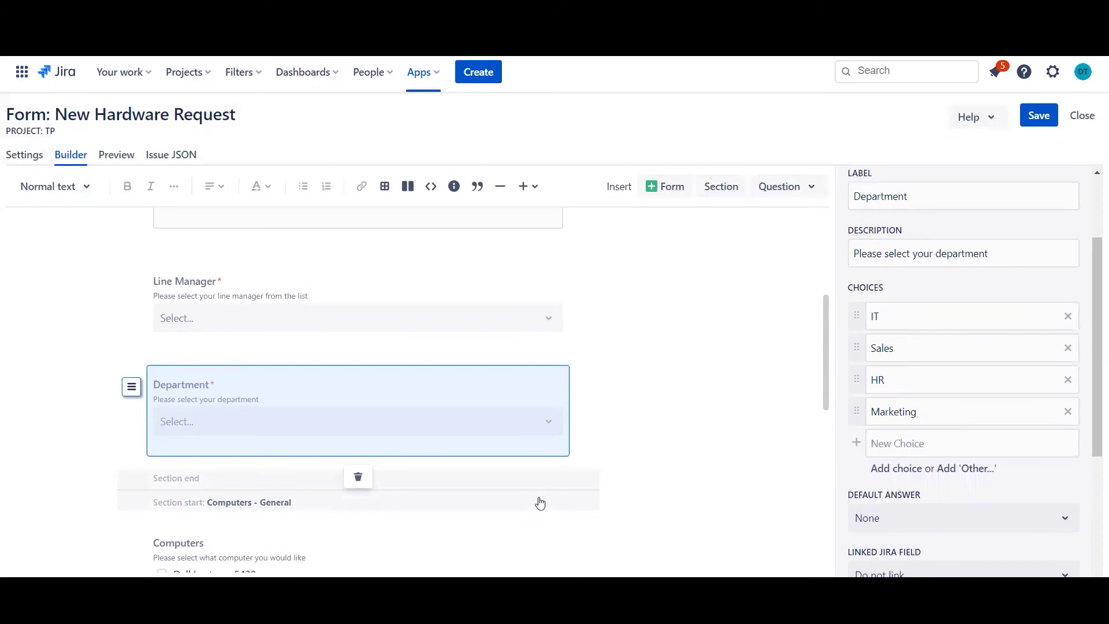
Check the Computers - General and Computers - IT conditions, and show Phones only for IT or Sales
{"action": "left_click", "coordinate": [540, 502]}
{"action": "scroll", "coordinate": [381, 557], "scroll_direction": "down", "scroll_amount": 2}
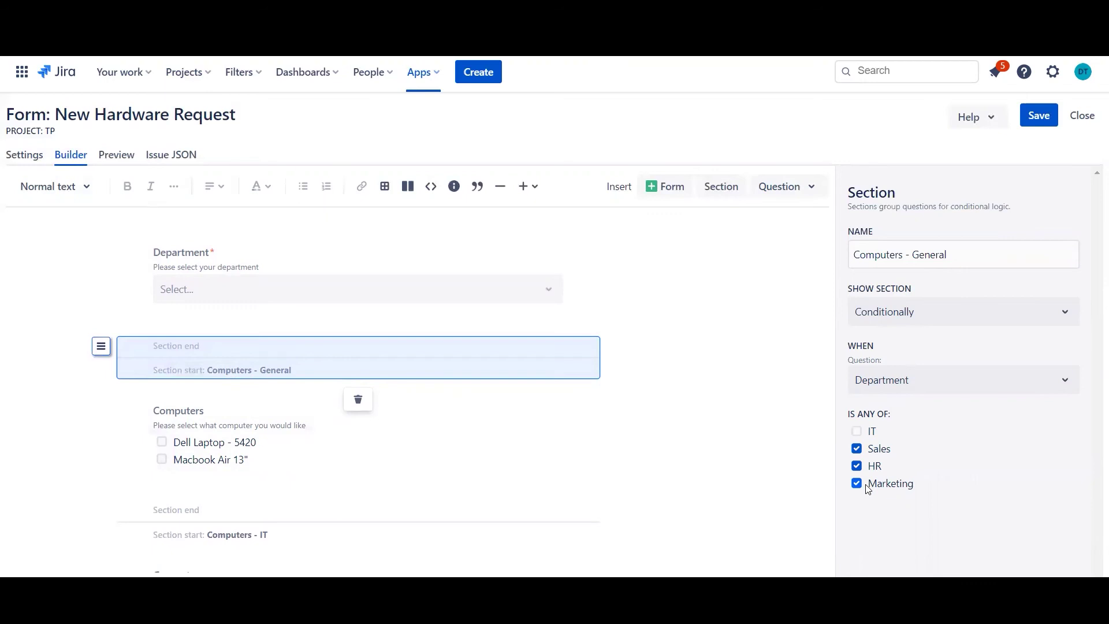
{"action": "scroll", "coordinate": [497, 450], "scroll_direction": "down", "scroll_amount": 2}
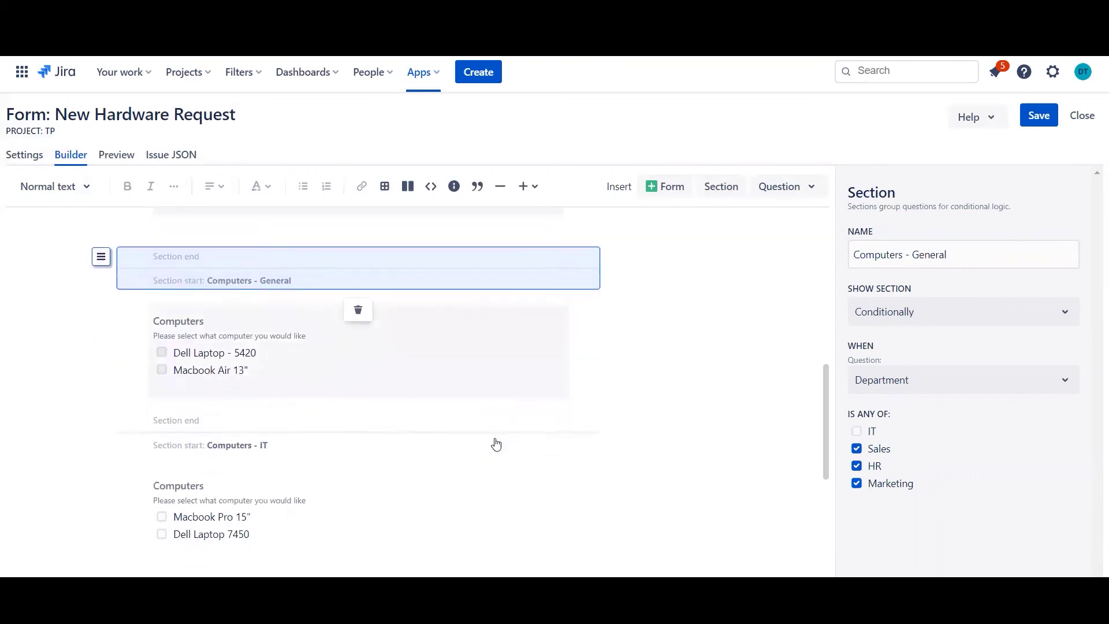
{"action": "left_click", "coordinate": [286, 457]}
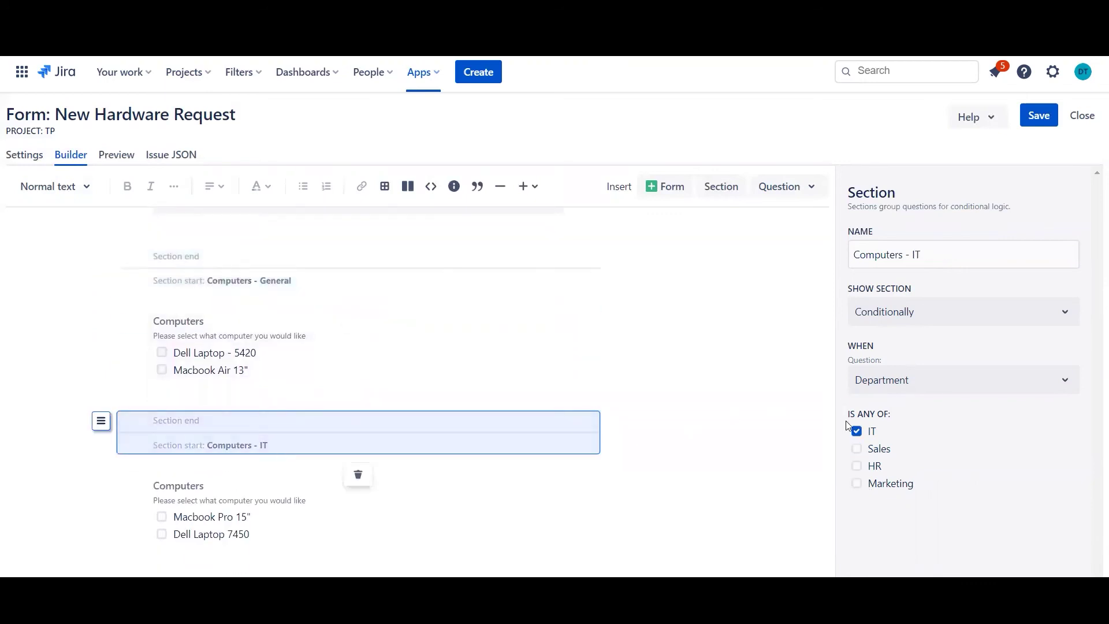
{"action": "scroll", "coordinate": [441, 488], "scroll_direction": "down", "scroll_amount": 3}
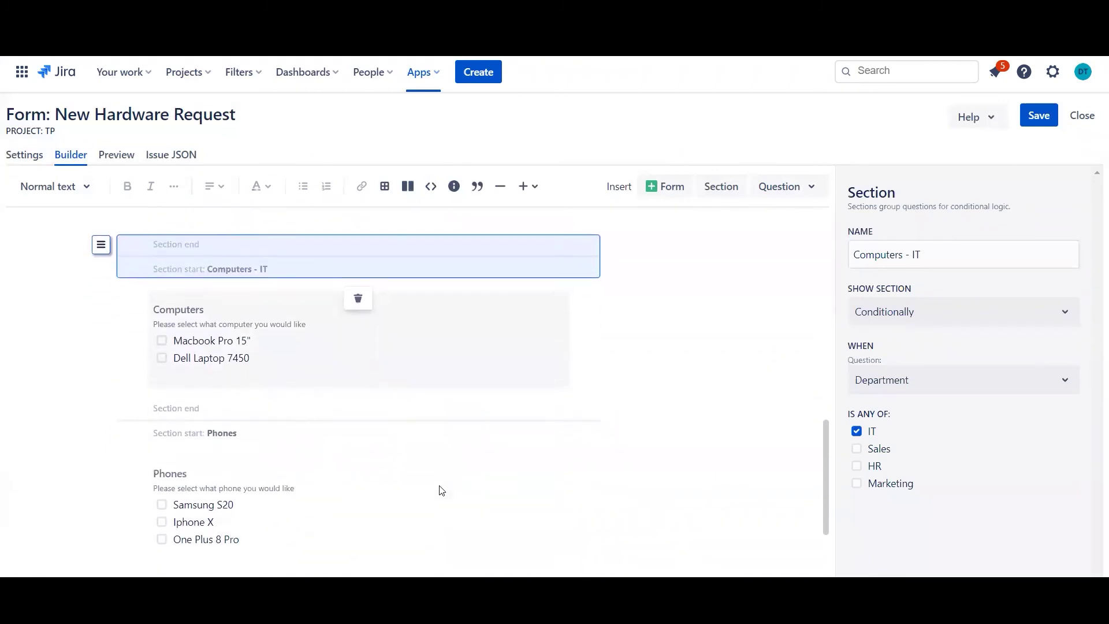
{"action": "left_click", "coordinate": [279, 416]}
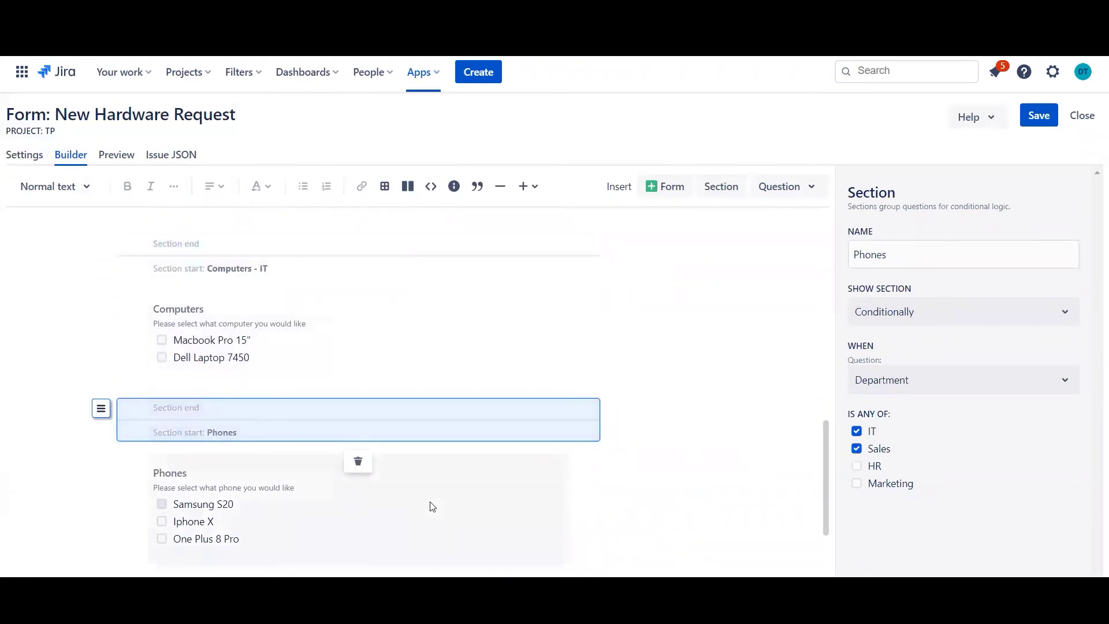
{"action": "scroll", "coordinate": [236, 418], "scroll_direction": "up", "scroll_amount": 2}
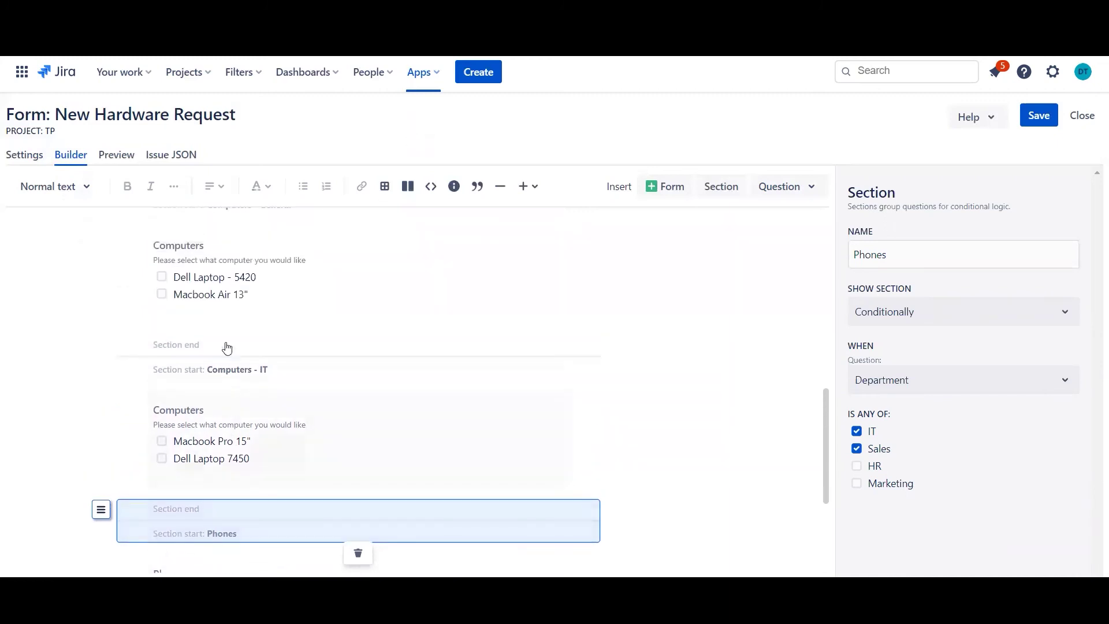
{"action": "scroll", "coordinate": [223, 474], "scroll_direction": "up", "scroll_amount": 2}
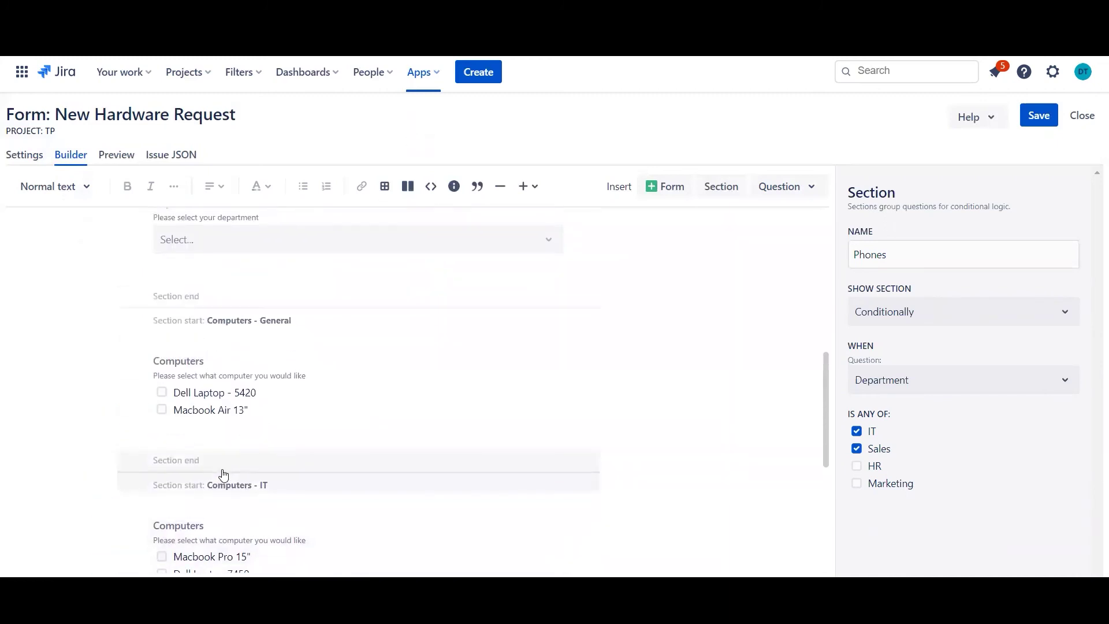
{"action": "scroll", "coordinate": [224, 475], "scroll_direction": "up", "scroll_amount": 2}
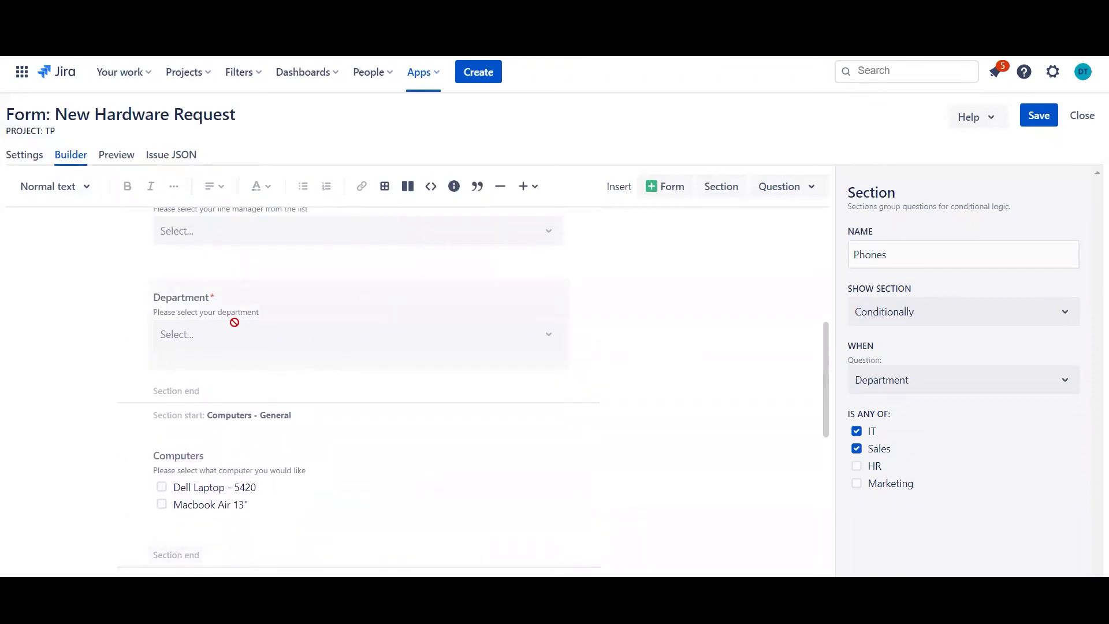
{"action": "scroll", "coordinate": [456, 336], "scroll_direction": "up", "scroll_amount": 5}
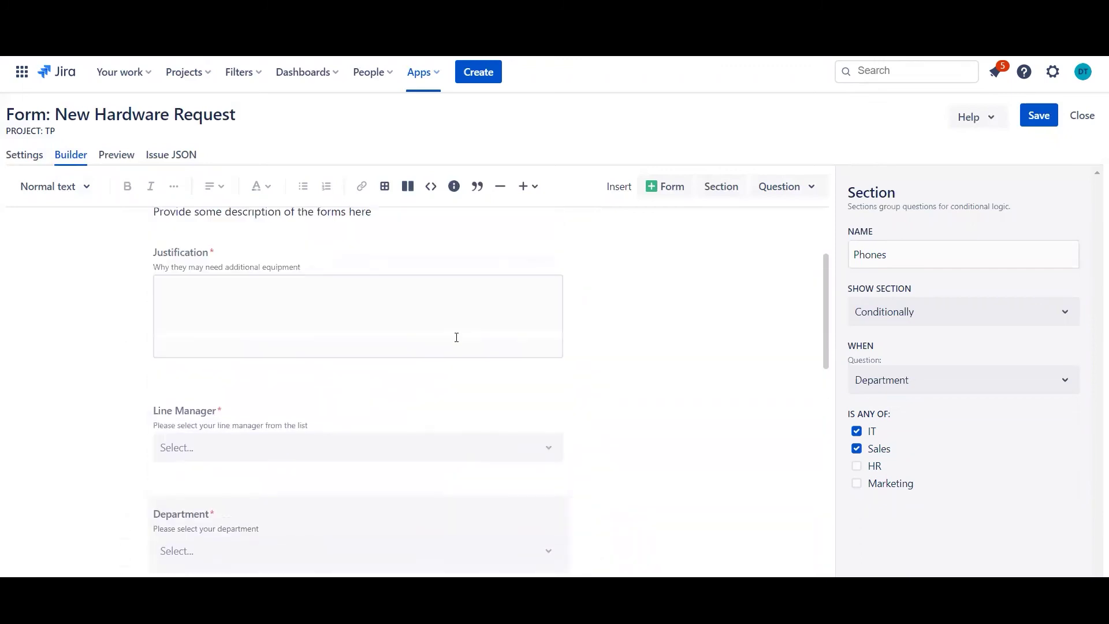
{"action": "scroll", "coordinate": [457, 337], "scroll_direction": "up", "scroll_amount": 1}
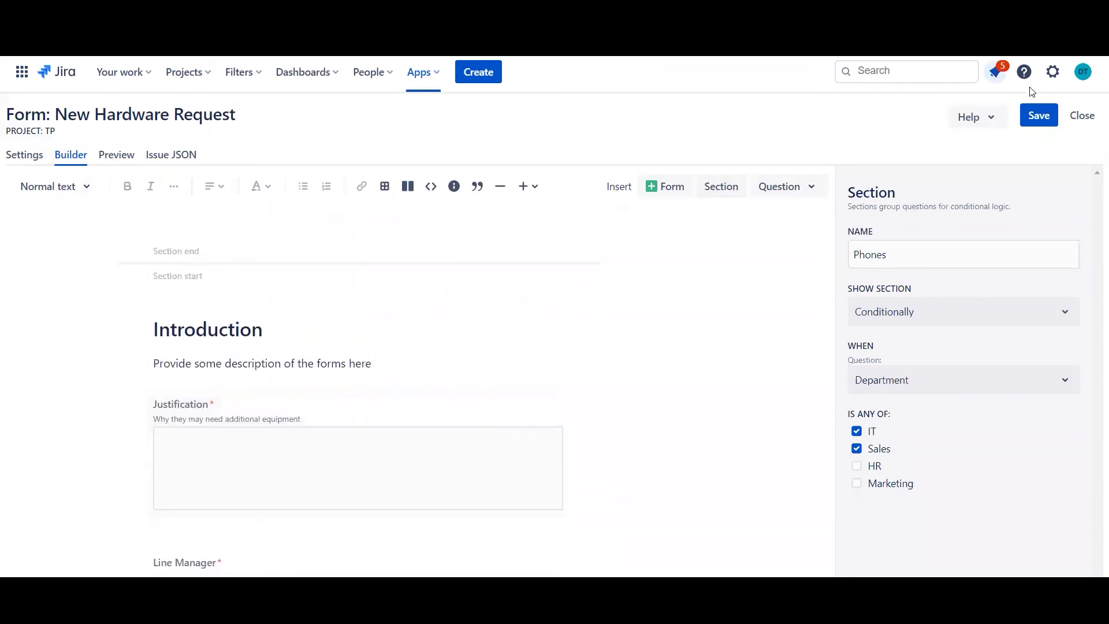
Save the form, then open Computers > Request new hardware on the customer portal
{"action": "left_click", "coordinate": [1038, 115]}
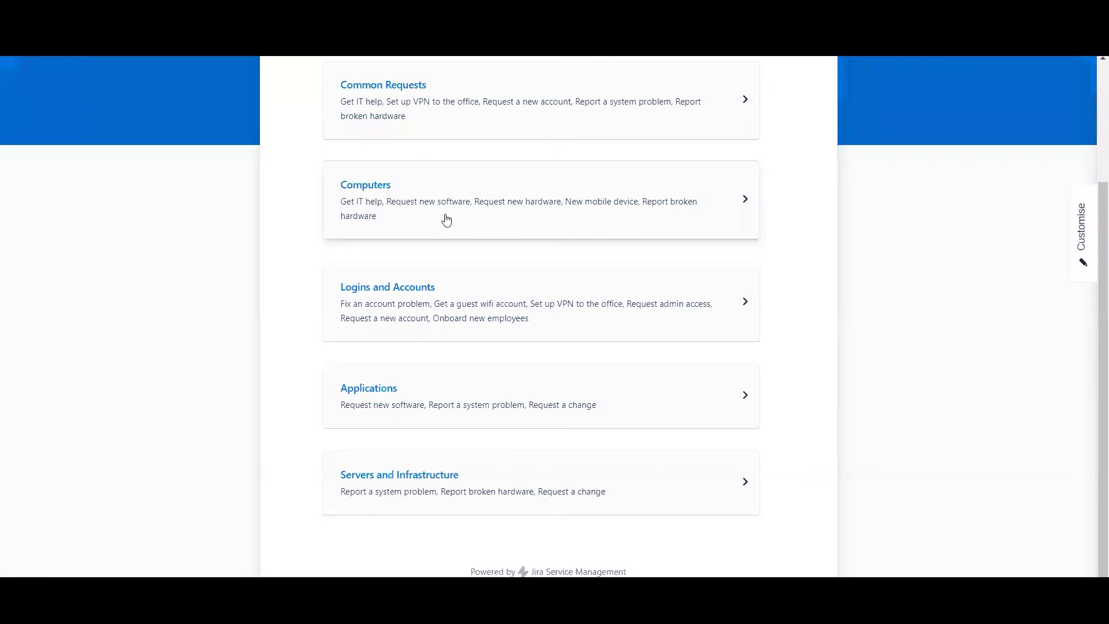
{"action": "left_click", "coordinate": [447, 220]}
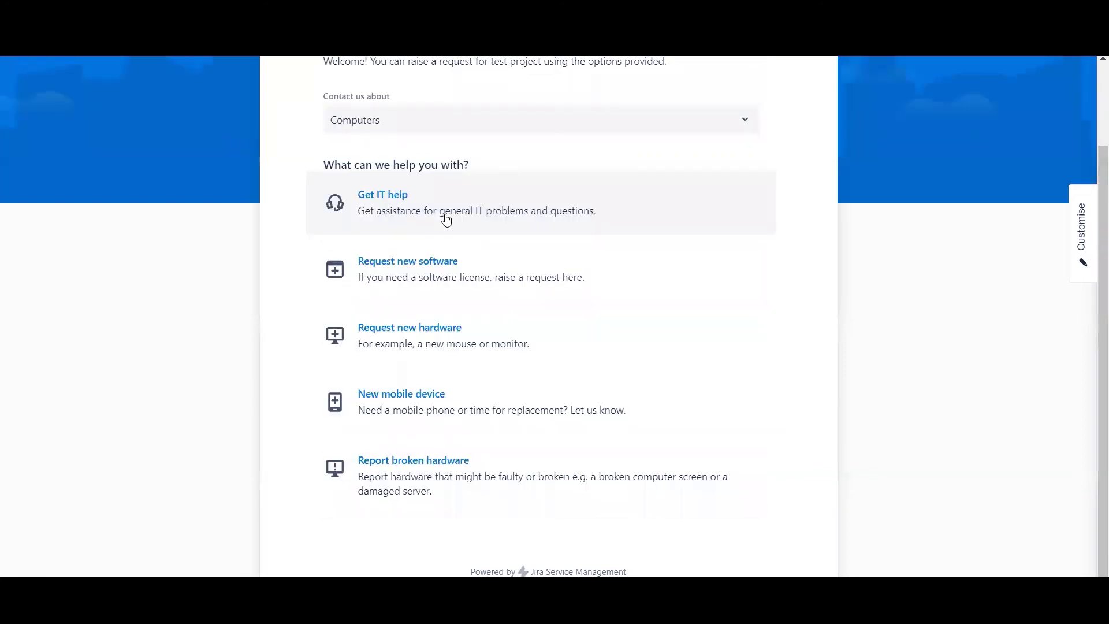
{"action": "left_click", "coordinate": [370, 356]}
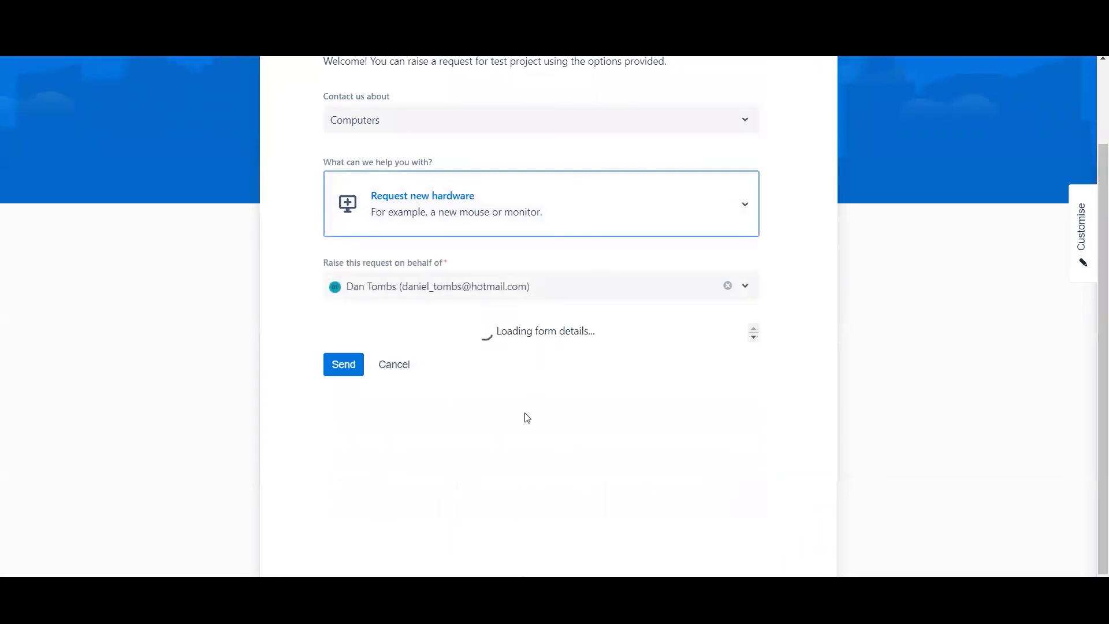
{"action": "scroll", "coordinate": [525, 416], "scroll_direction": "down", "scroll_amount": 3}
{"action": "scroll", "coordinate": [527, 418], "scroll_direction": "down", "scroll_amount": 1}
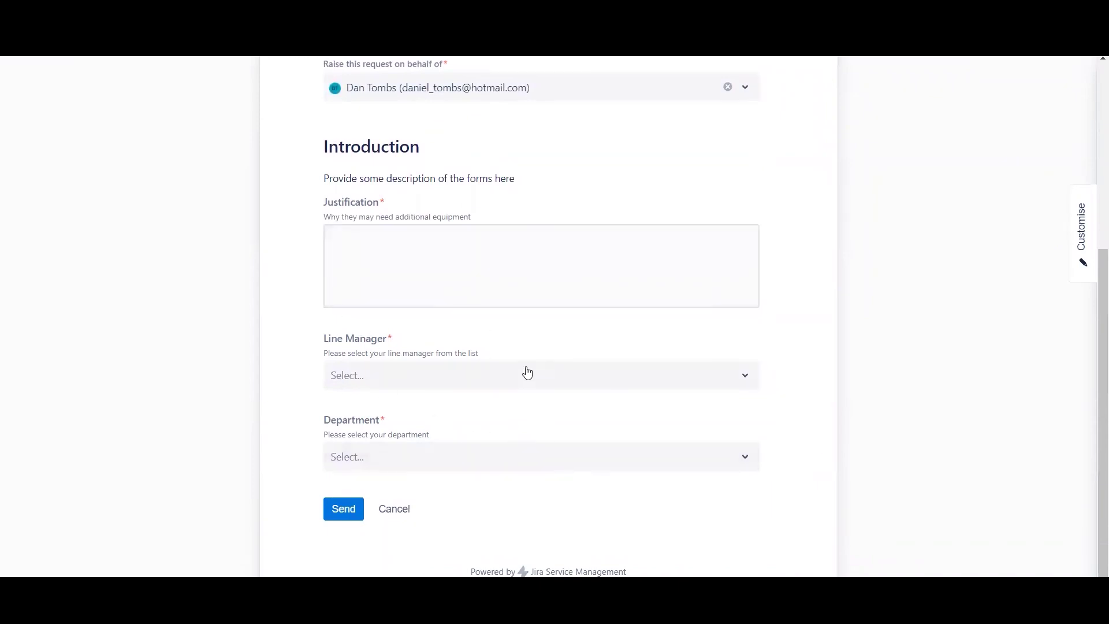
Enter the justification 'my current laptop is broken', pick the suggested line manager, and choose Marketing as the department
{"action": "left_click", "coordinate": [380, 298]}
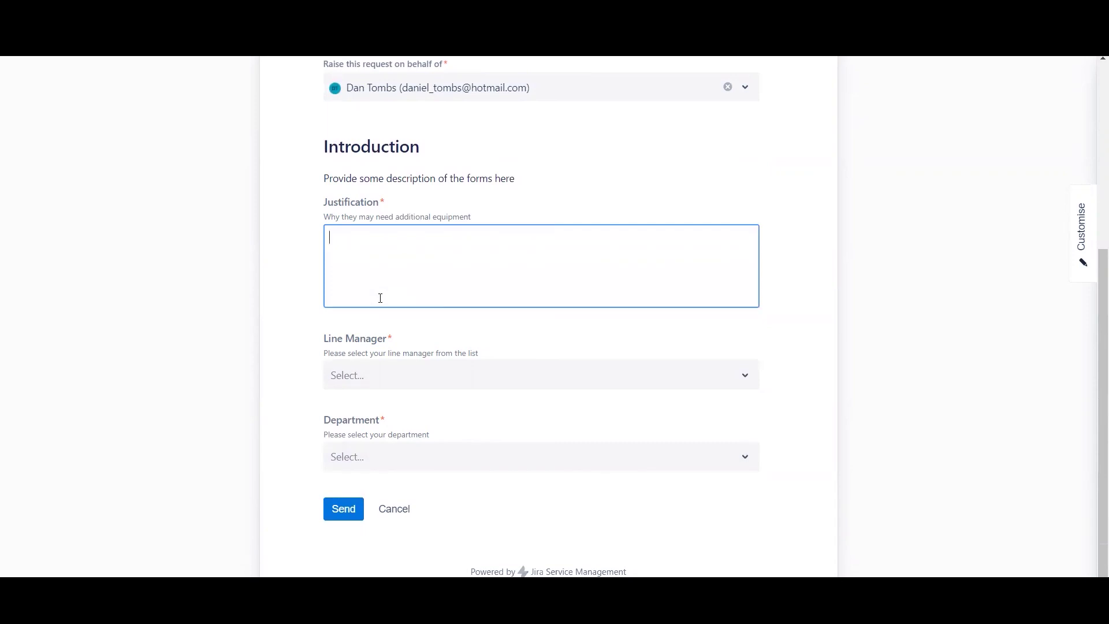
{"action": "type", "text": "my current laptop is broken"}
{"action": "key", "text": "Tab"}
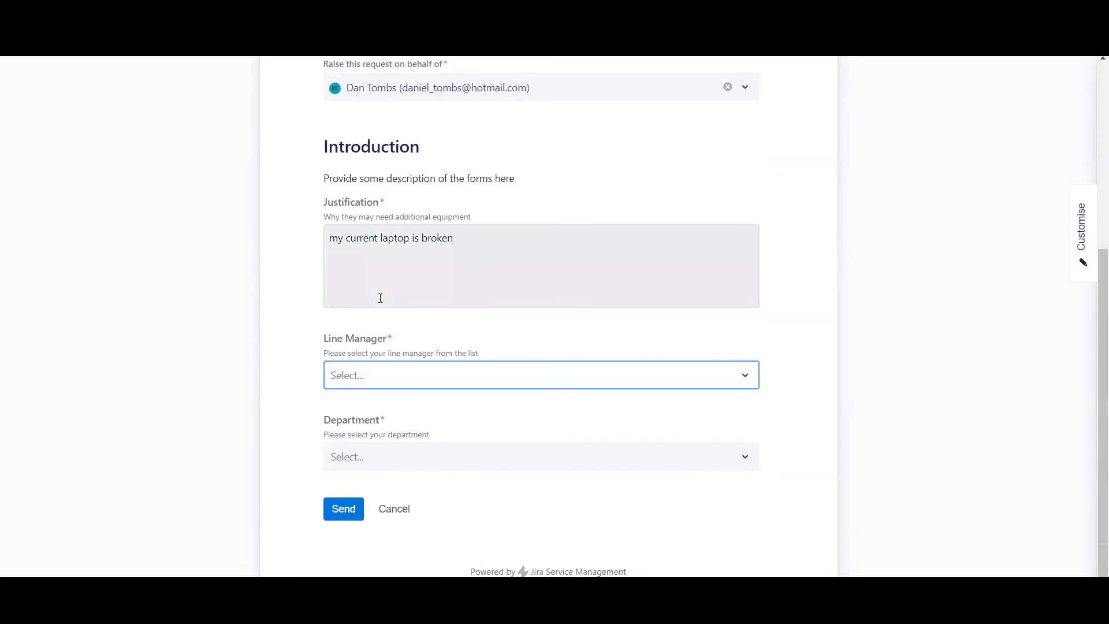
{"action": "type", "text": "dan"}
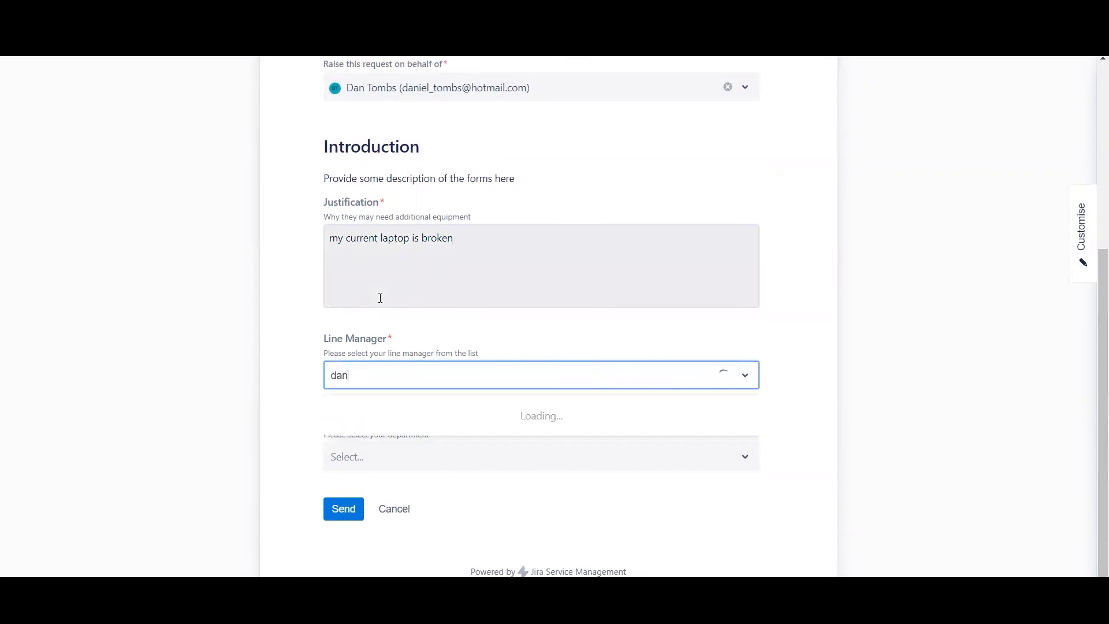
{"action": "key", "text": "Return"}
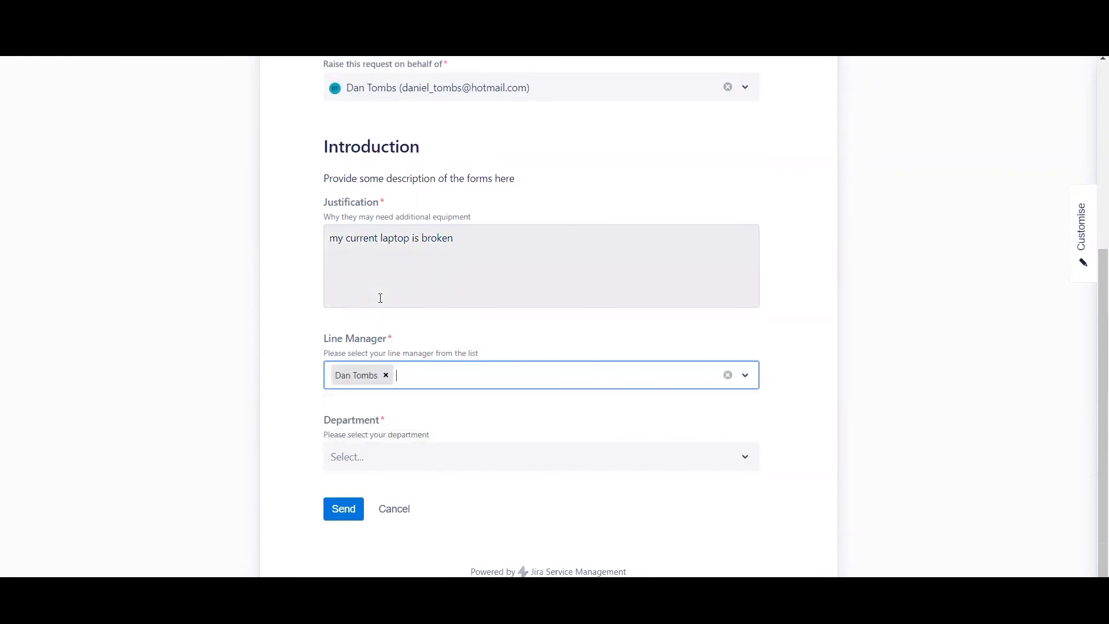
{"action": "left_click", "coordinate": [362, 458]}
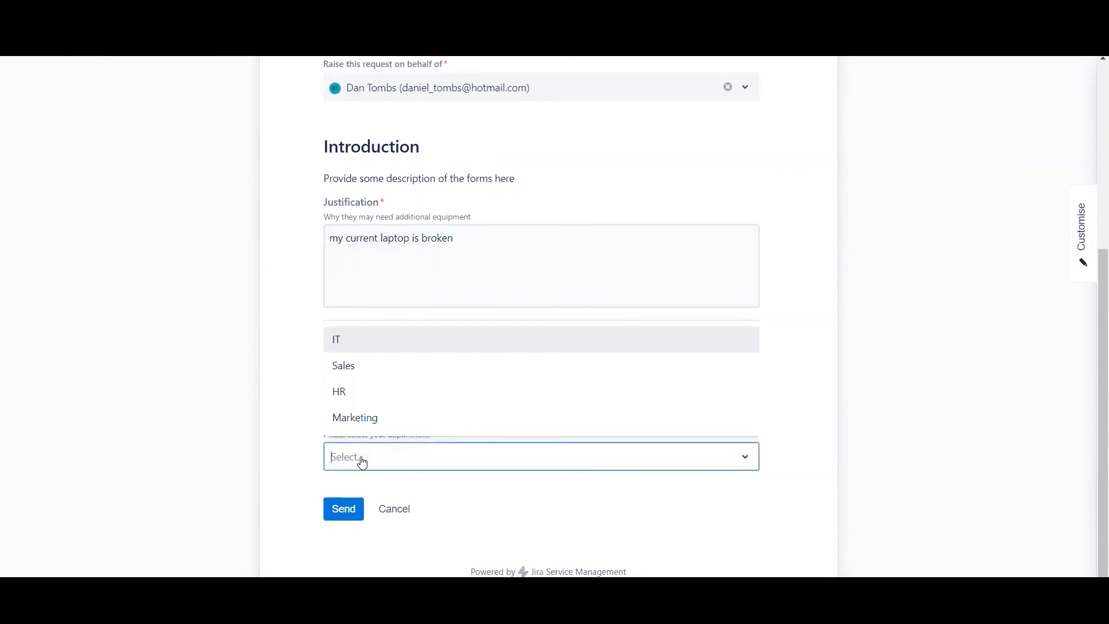
{"action": "left_click", "coordinate": [340, 426]}
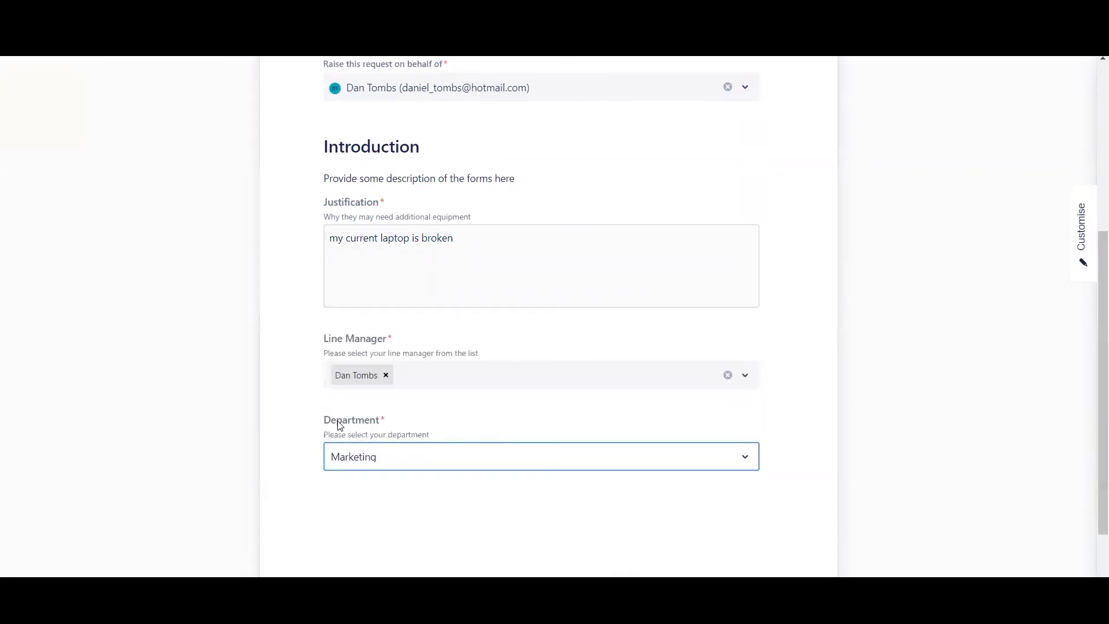
{"action": "scroll", "coordinate": [322, 504], "scroll_direction": "down", "scroll_amount": 2}
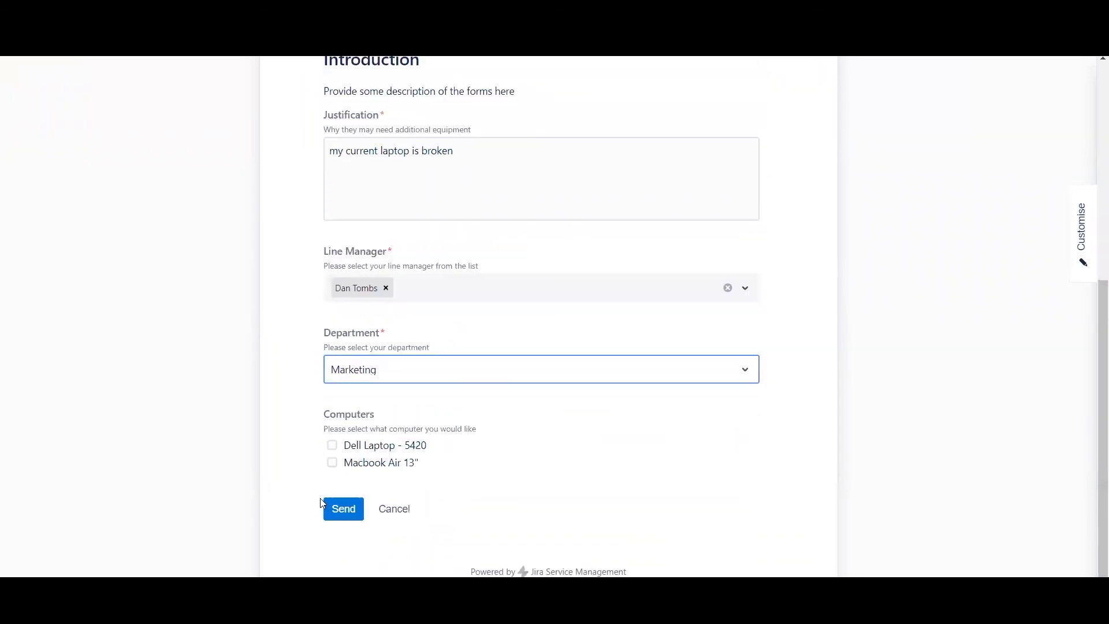
Tick Dell Laptop - 5420, try Department IT, then set Sales and tick One Plus 8 Pro
{"action": "left_click", "coordinate": [356, 446]}
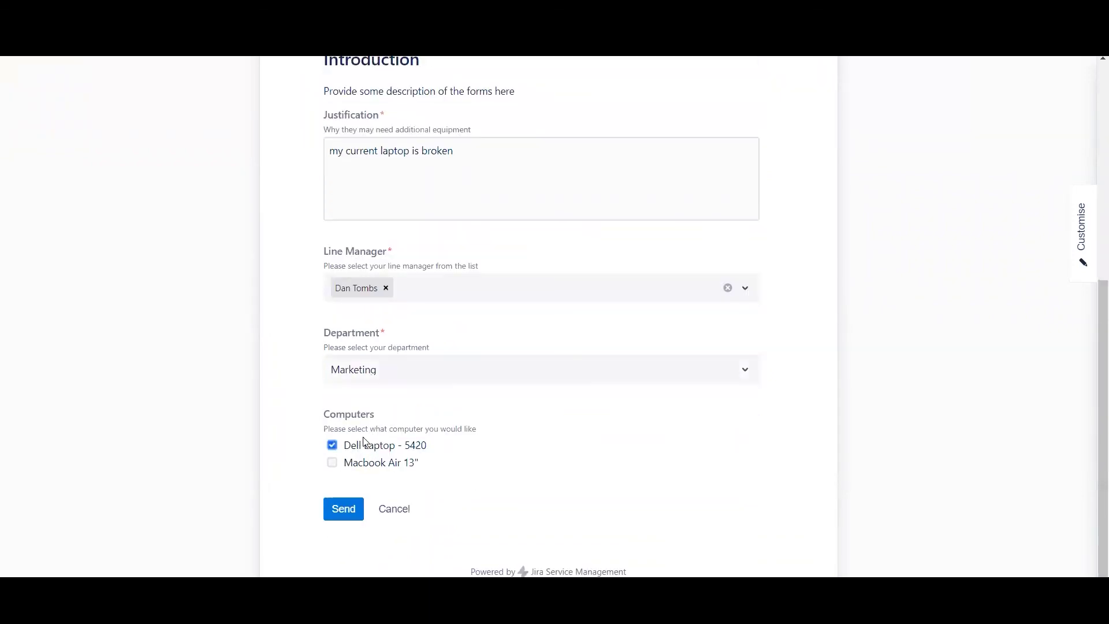
{"action": "left_click", "coordinate": [404, 376]}
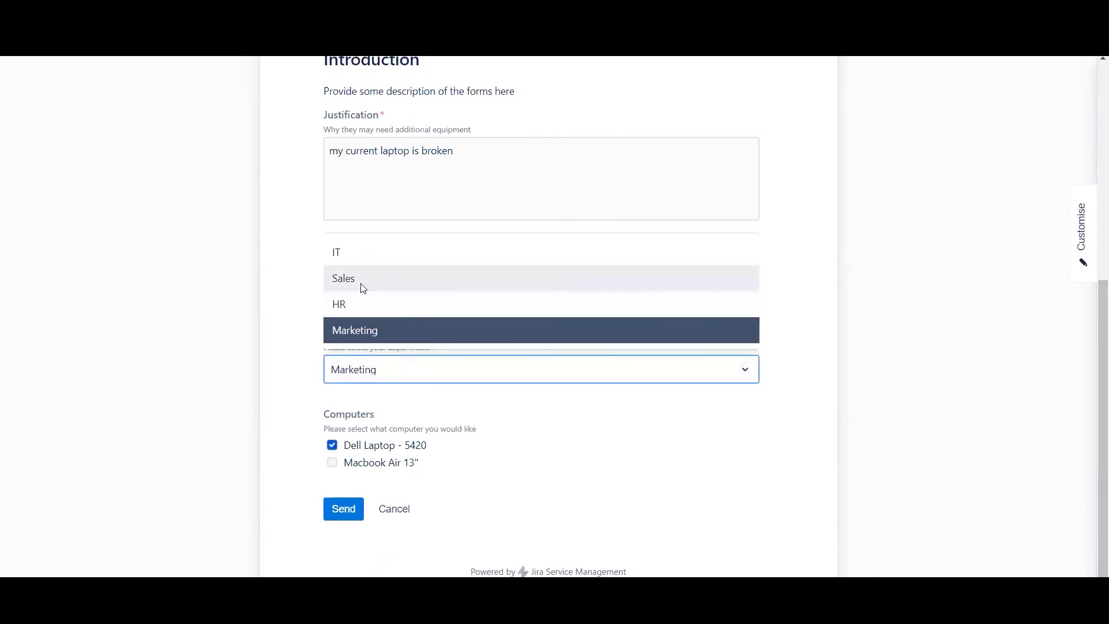
{"action": "left_click", "coordinate": [349, 263]}
{"action": "scroll", "coordinate": [350, 454], "scroll_direction": "down", "scroll_amount": 2}
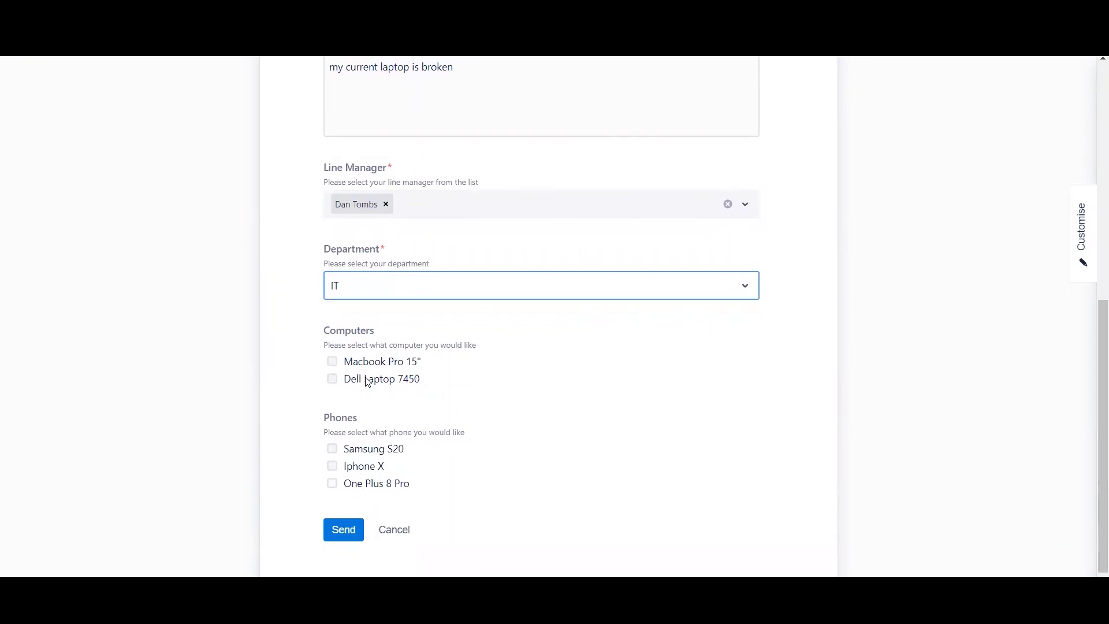
{"action": "left_click", "coordinate": [399, 288]}
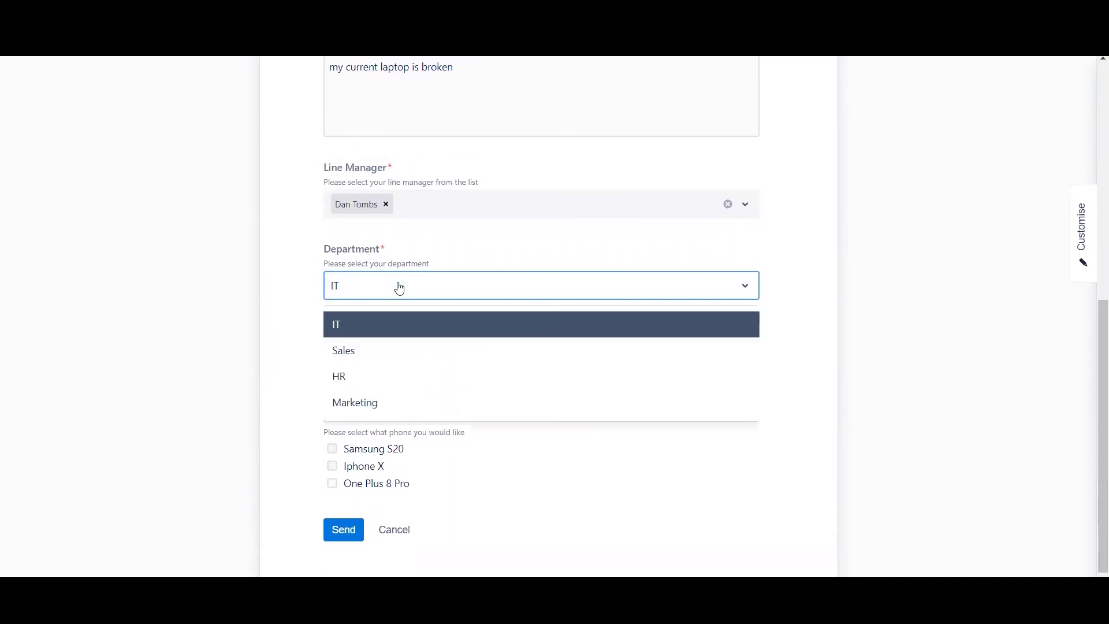
{"action": "left_click", "coordinate": [397, 349]}
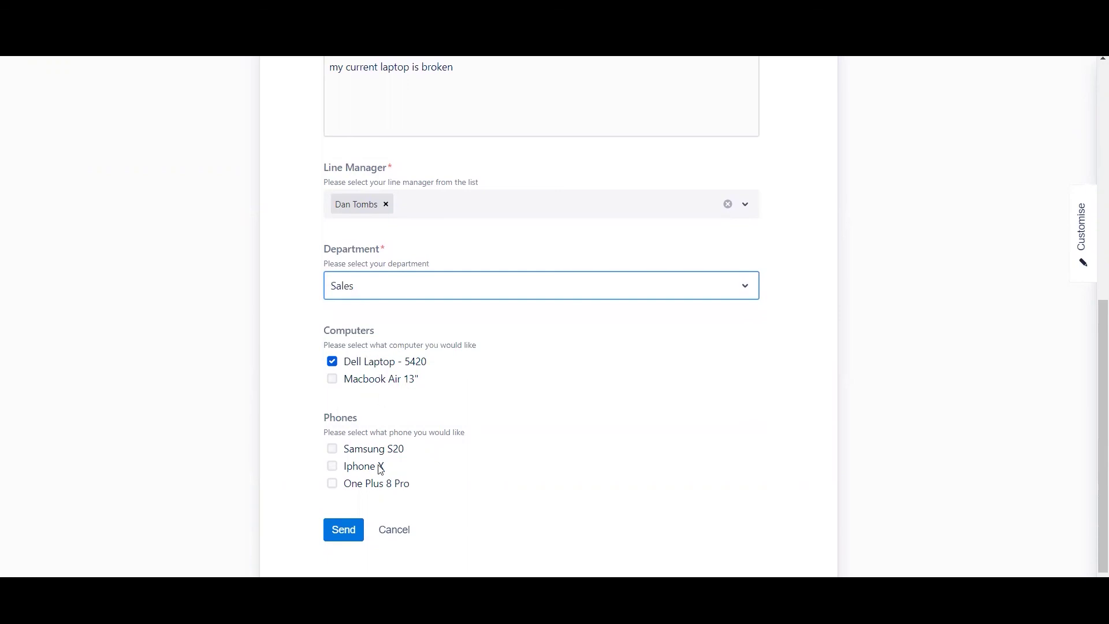
{"action": "left_click", "coordinate": [359, 487]}
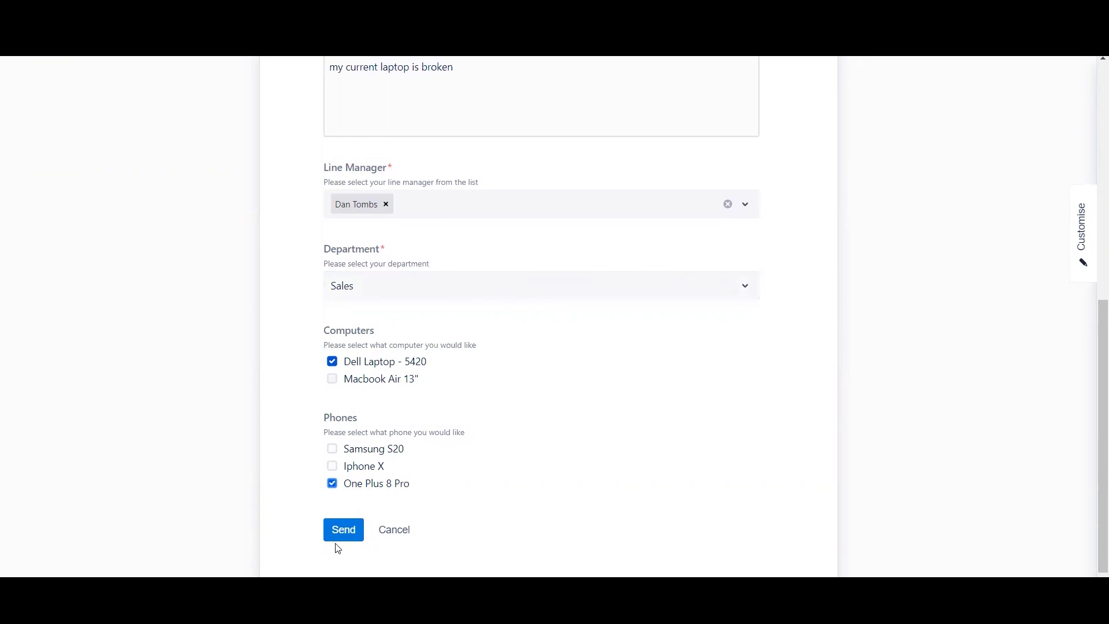